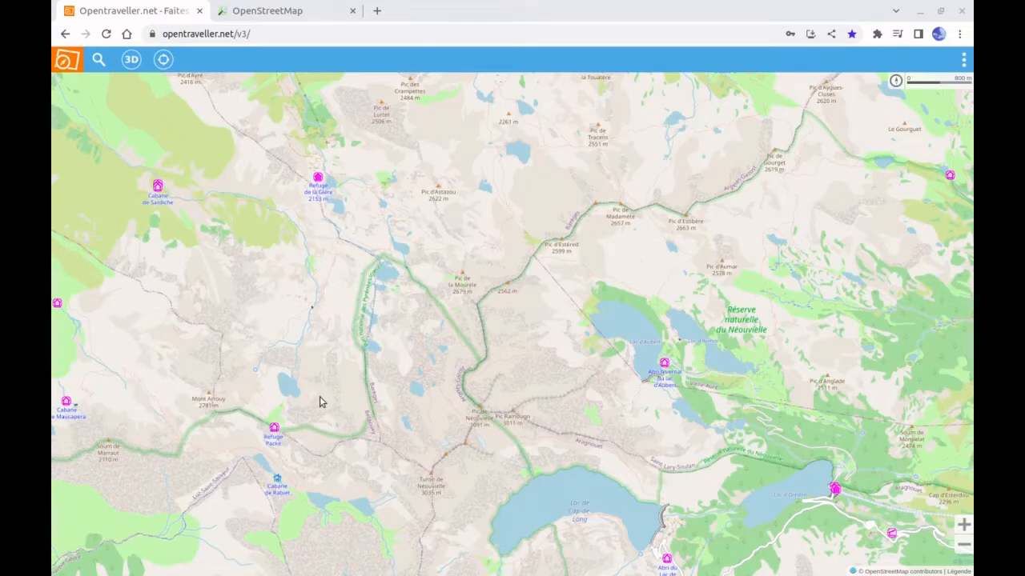
# Step: Switch the base map from OpenStreetMap to Opentraveller -BETA- and return to the map
pyautogui.moveTo(337, 413); pyautogui.dragTo(333, 412)
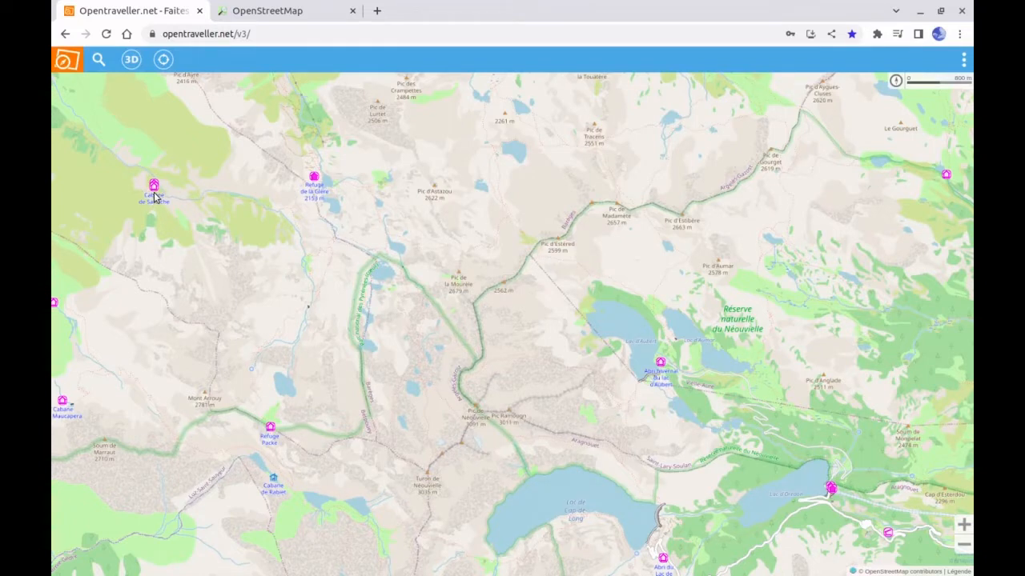
pyautogui.click(965, 60)
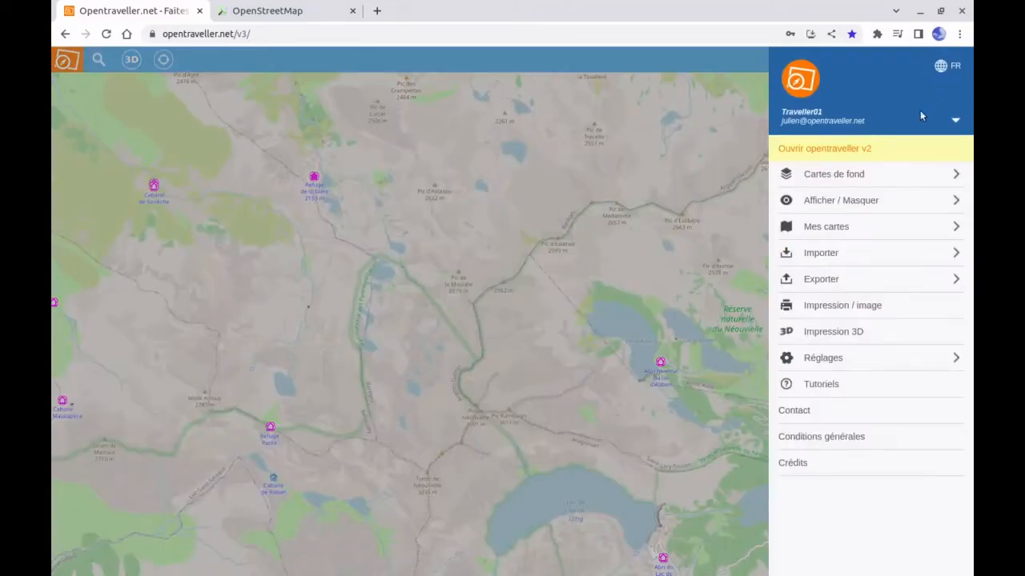
pyautogui.click(878, 178)
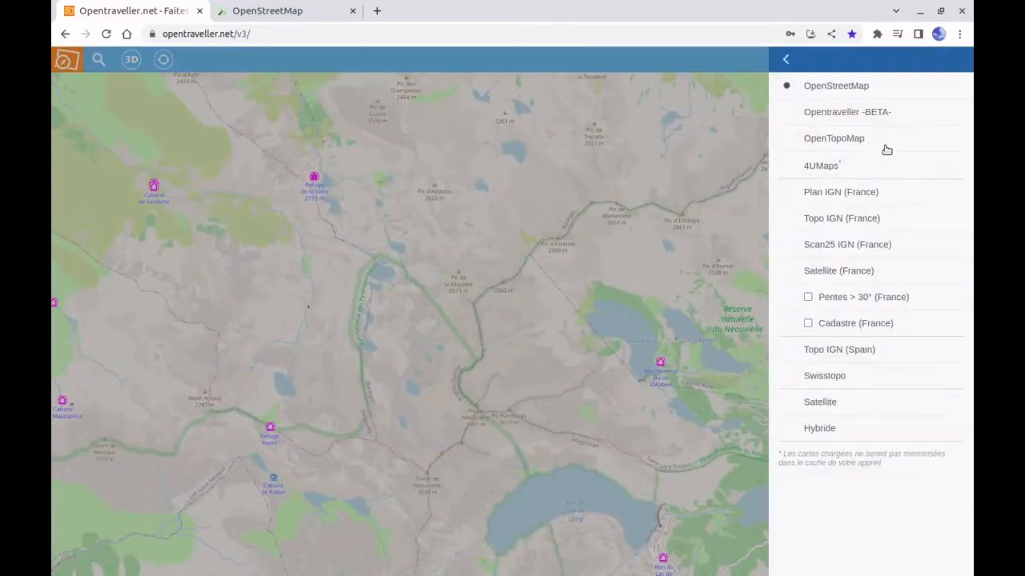
pyautogui.click(885, 115)
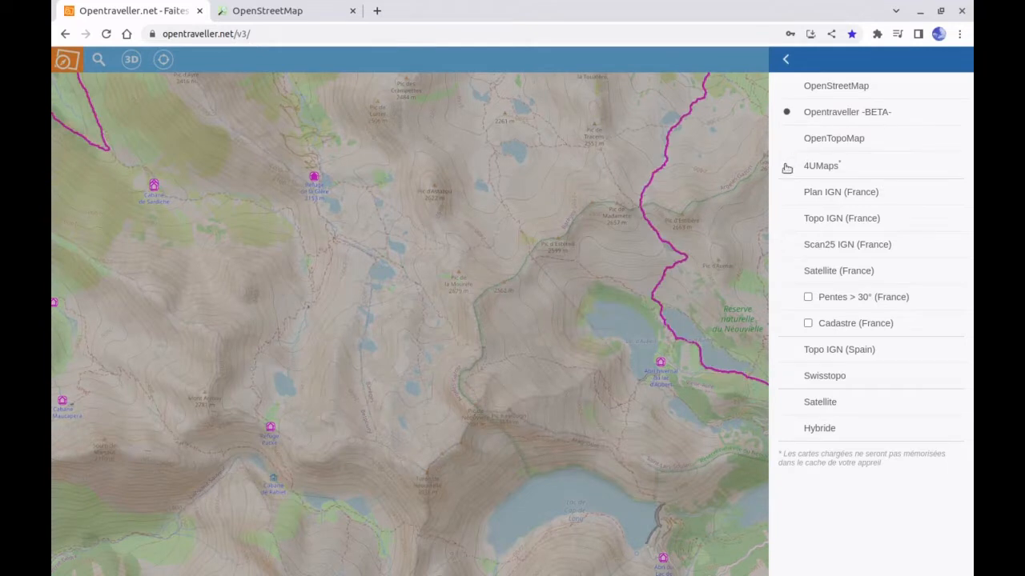
pyautogui.click(729, 206)
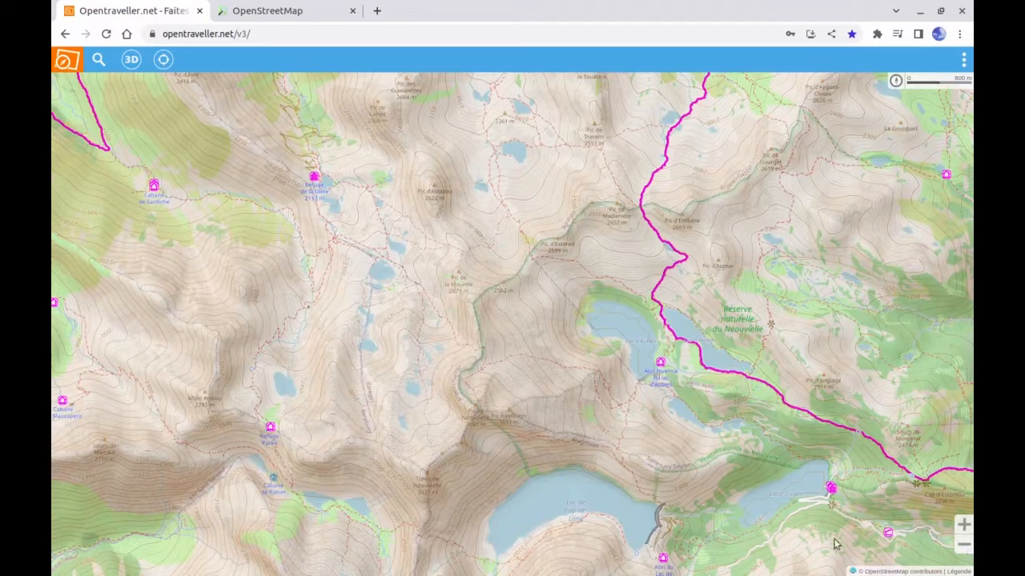
# Step: Open the map legend and read the trail visibility reference linked from the poor or intermediate visibility path entry
pyautogui.click(959, 571)
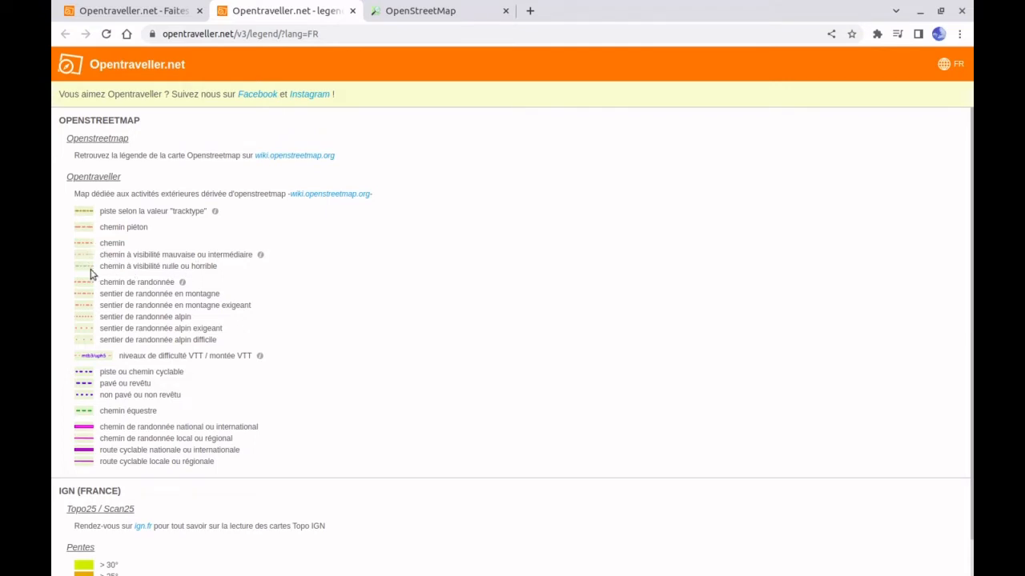
pyautogui.click(261, 256)
pyautogui.scroll(-1, 352, 289)
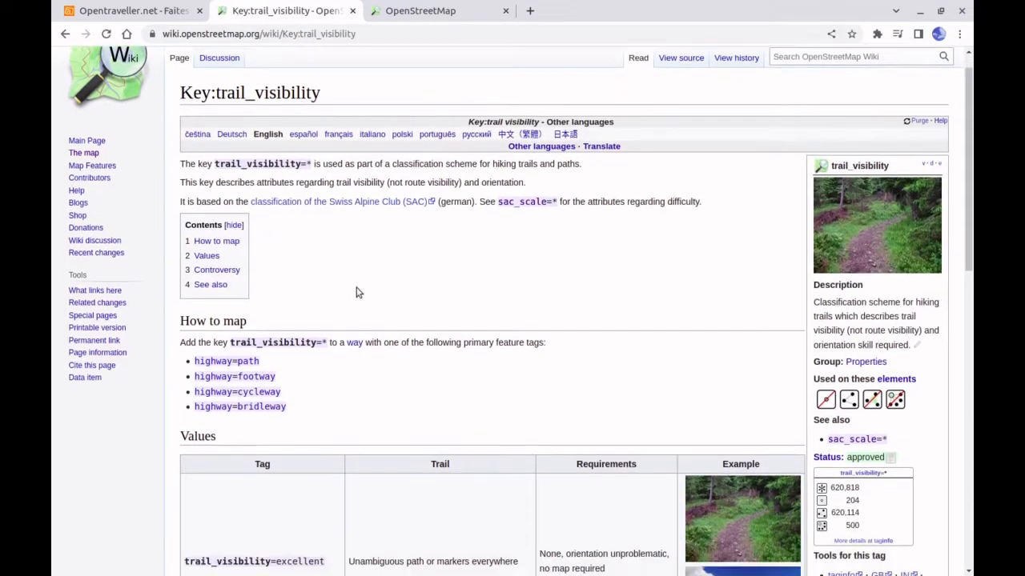
pyautogui.scroll(-4, 358, 293)
pyautogui.scroll(-2, 364, 332)
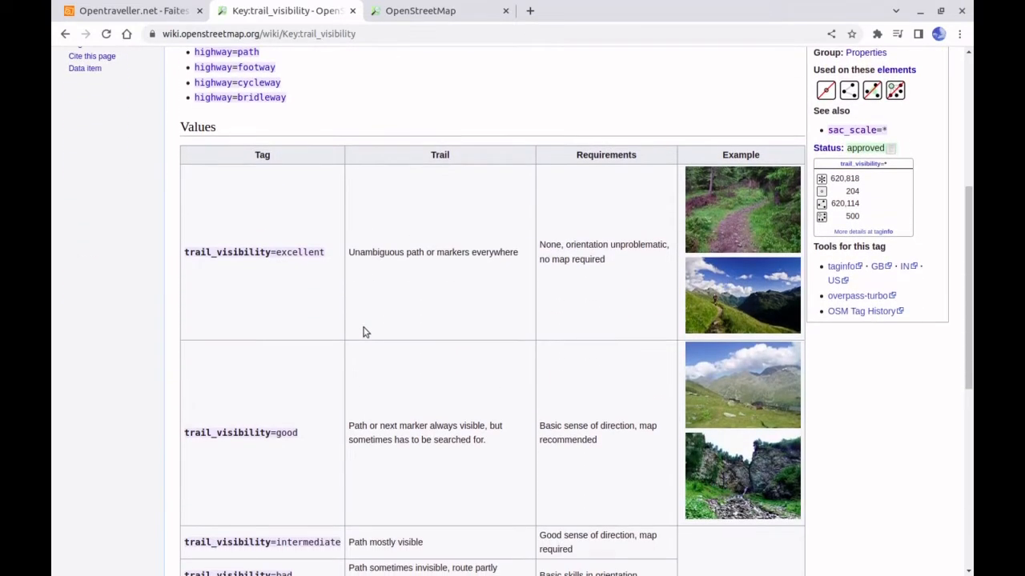
pyautogui.scroll(-2, 364, 332)
pyautogui.scroll(-4, 365, 328)
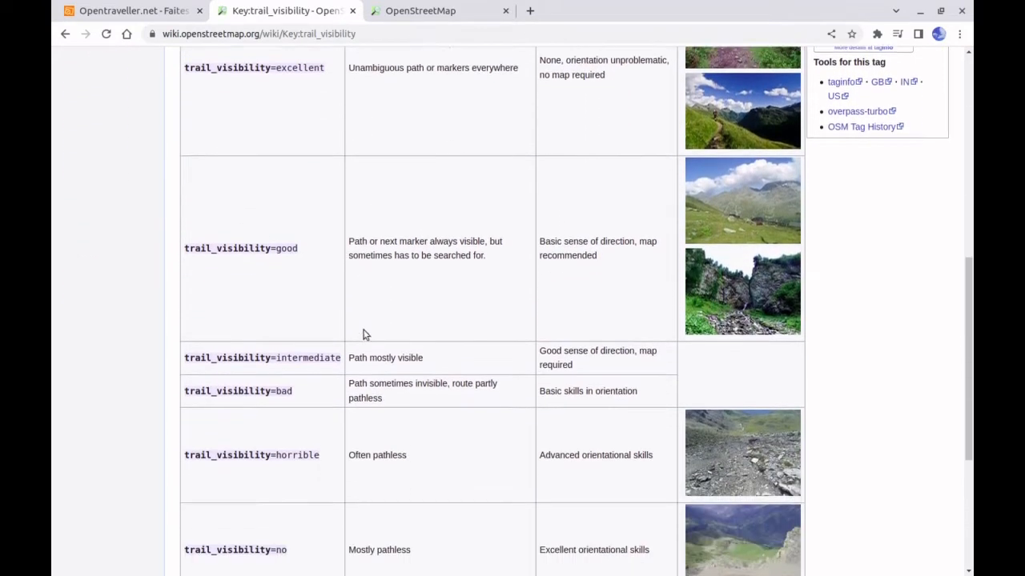
# Step: Return to the legend, review the hiking trail difficulty grades T1 to T6 in the linked sac_scale reference, and close it
pyautogui.click(66, 37)
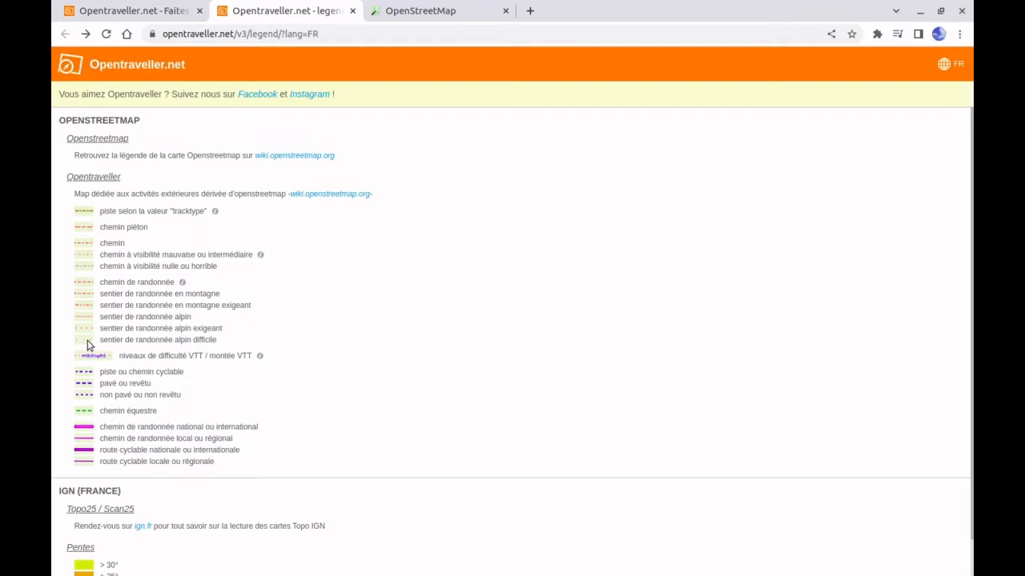
pyautogui.click(183, 283)
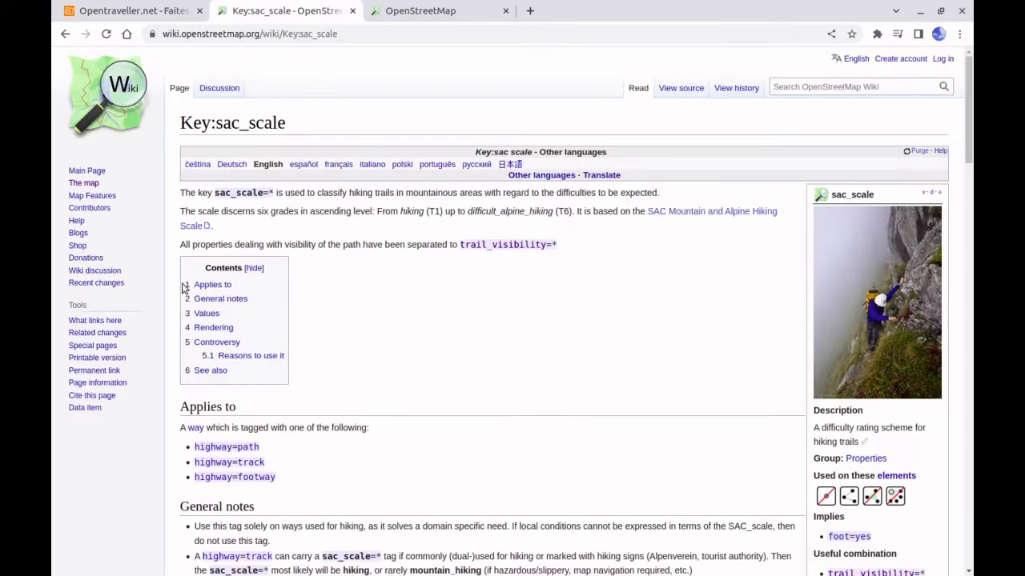
pyautogui.scroll(-5, 384, 276)
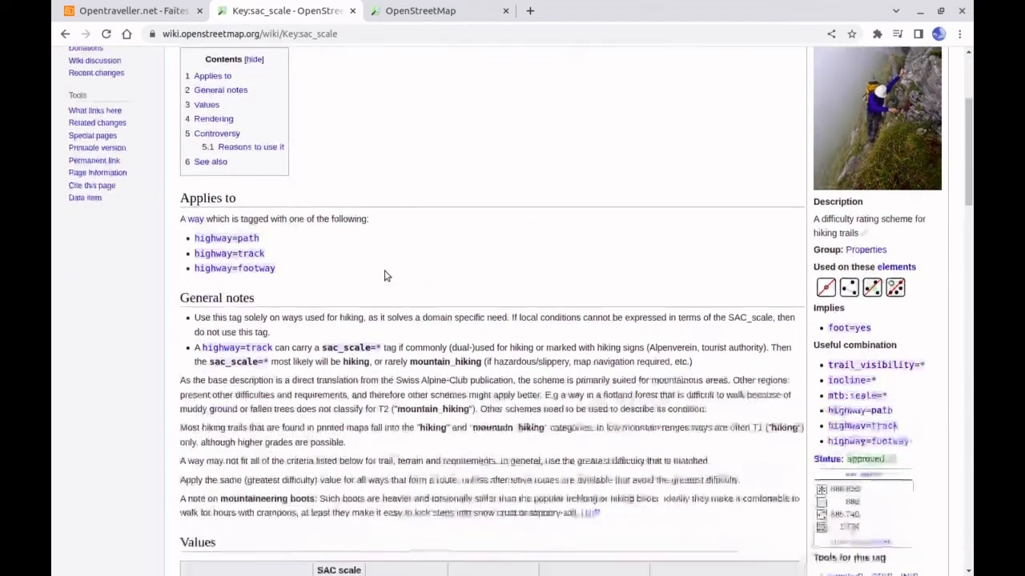
pyautogui.scroll(-5, 384, 275)
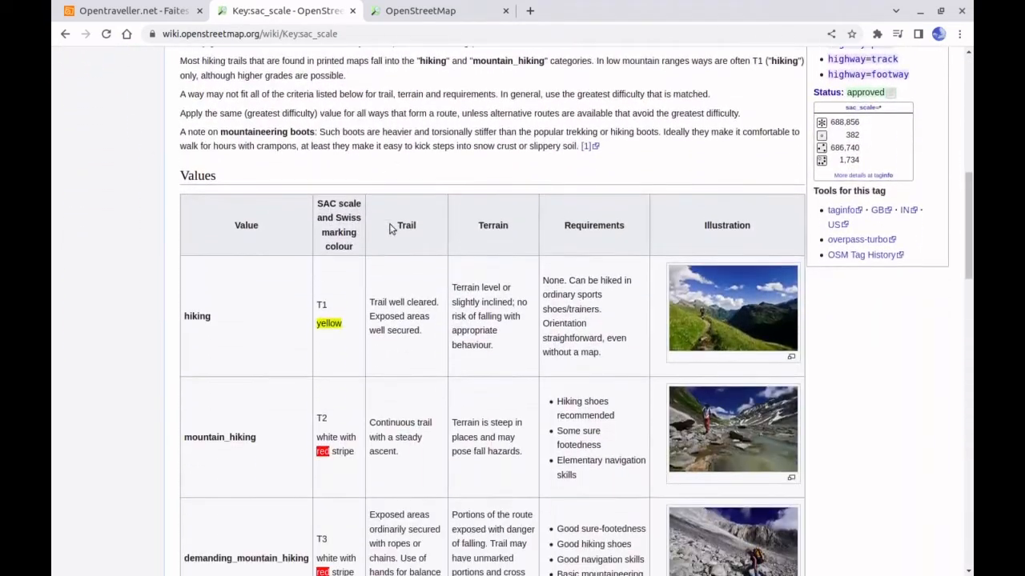
pyautogui.scroll(-2, 391, 228)
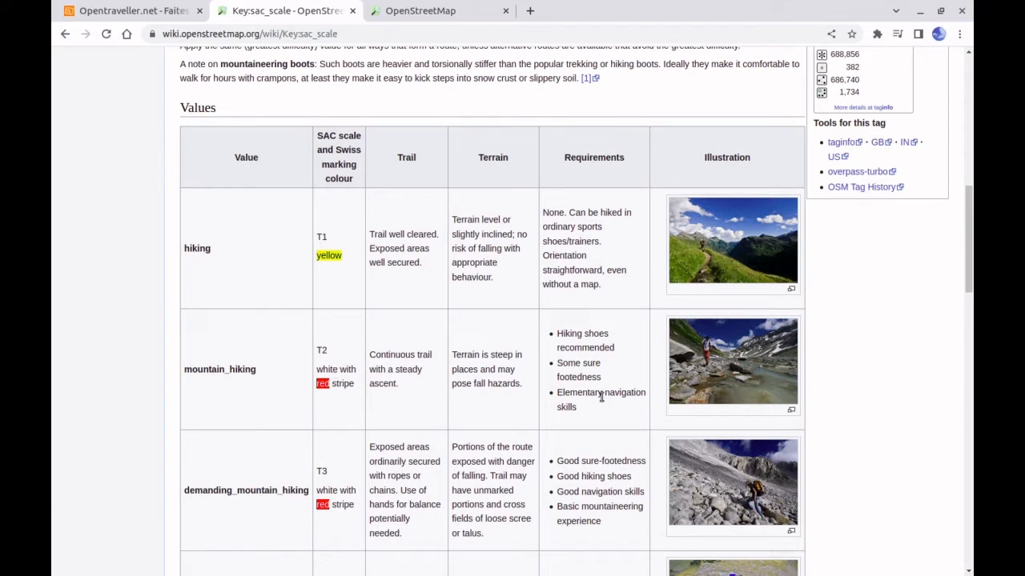
pyautogui.scroll(-1, 718, 373)
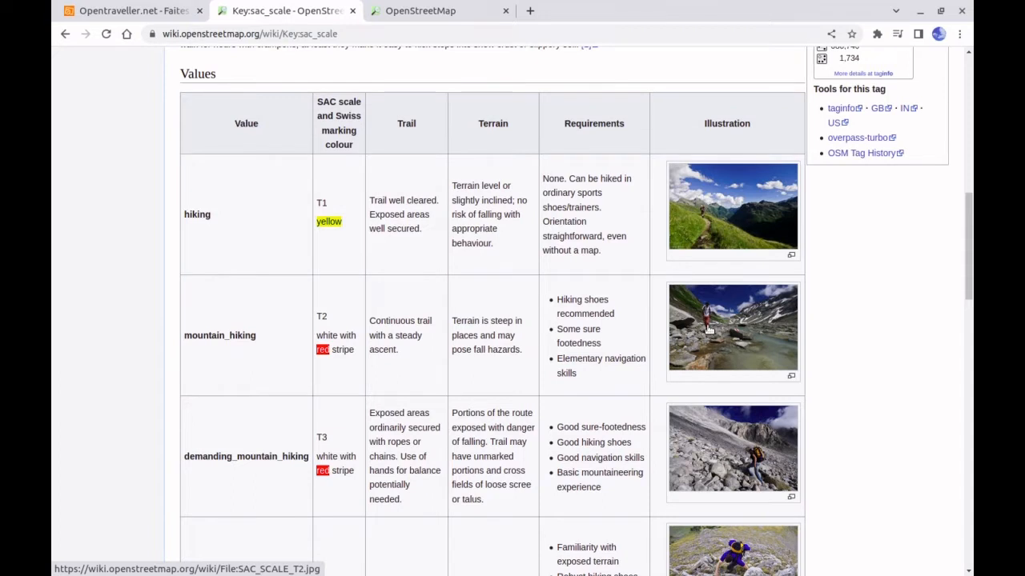
pyautogui.scroll(-1, 707, 329)
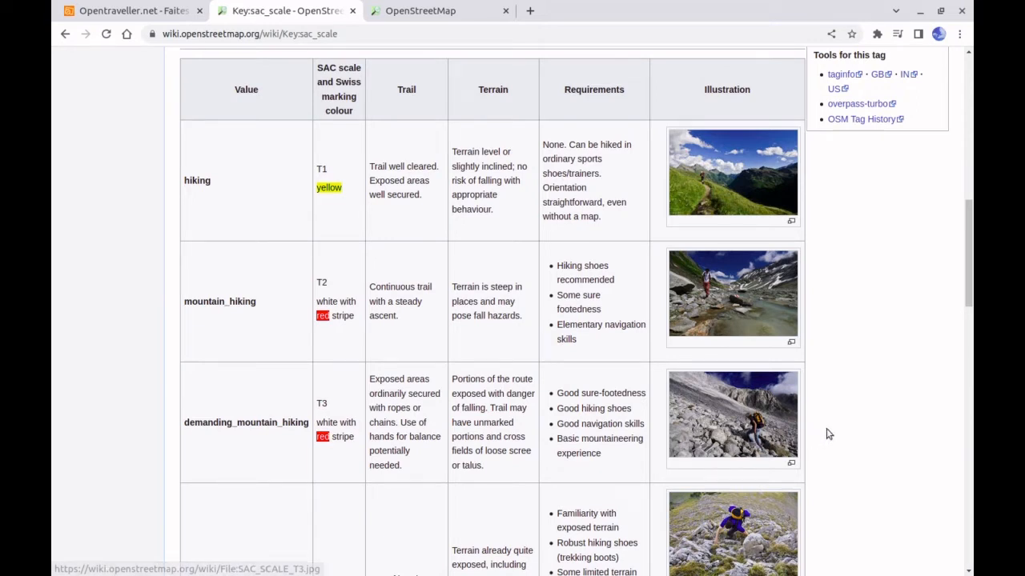
pyautogui.scroll(-1, 828, 433)
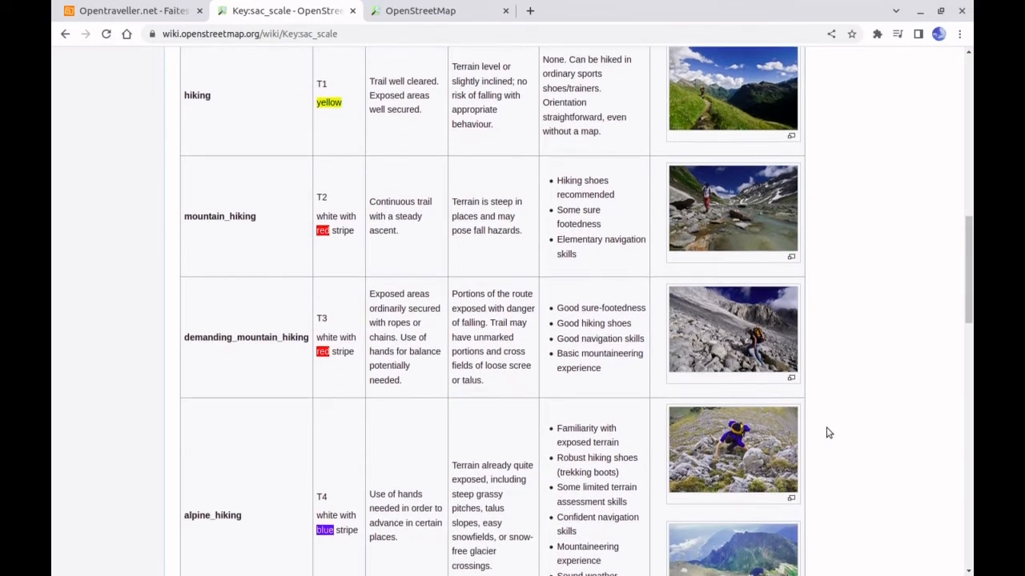
pyautogui.scroll(-4, 828, 433)
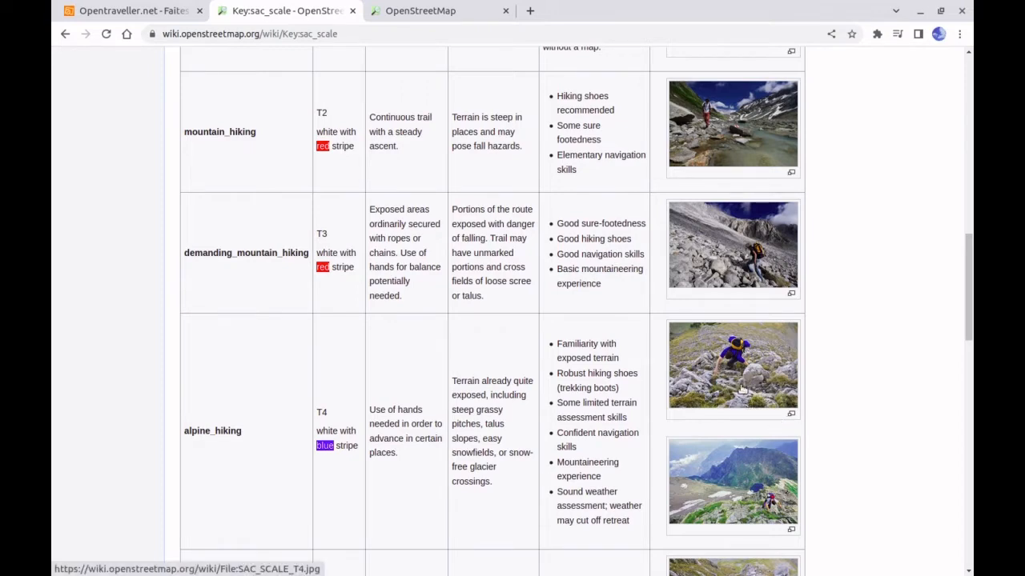
pyautogui.scroll(-4, 720, 374)
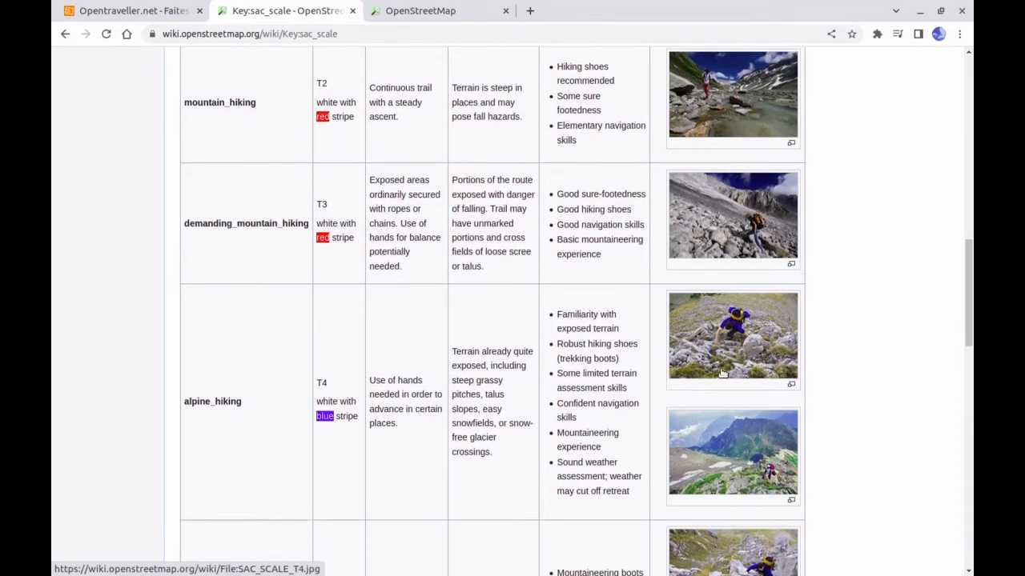
pyautogui.scroll(-6, 720, 373)
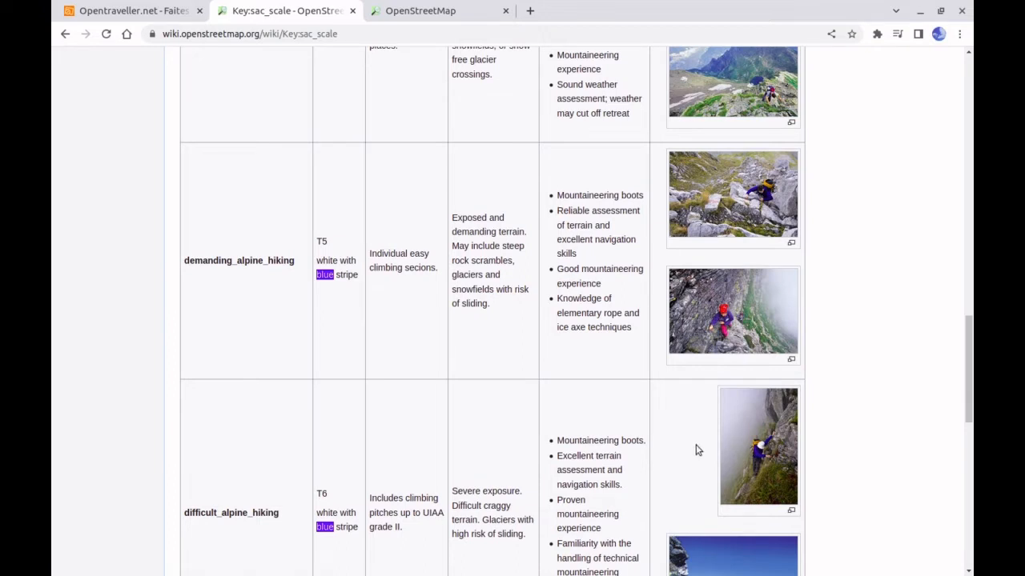
pyautogui.scroll(-2, 696, 450)
pyautogui.scroll(-2, 696, 450)
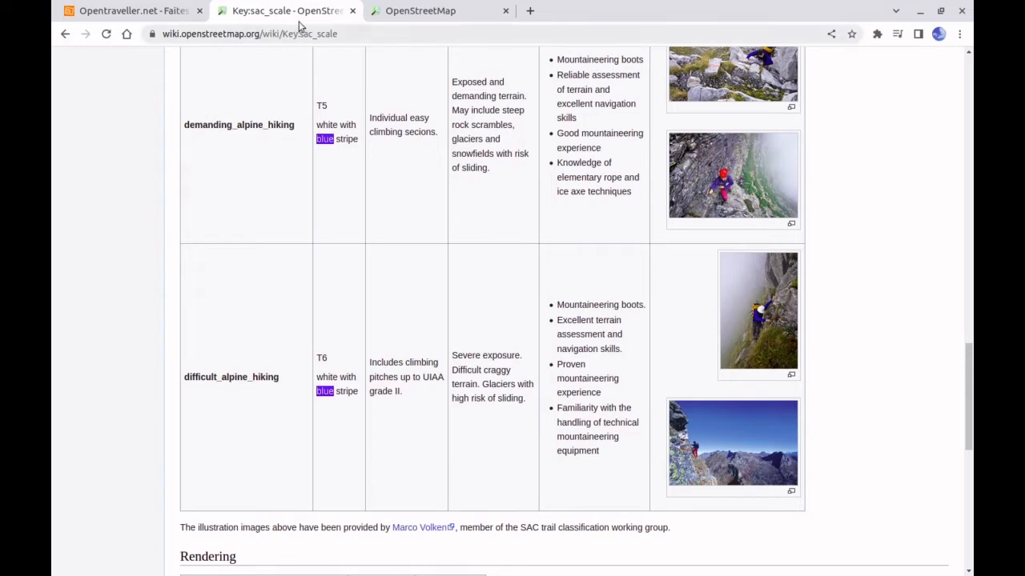
pyautogui.click(352, 12)
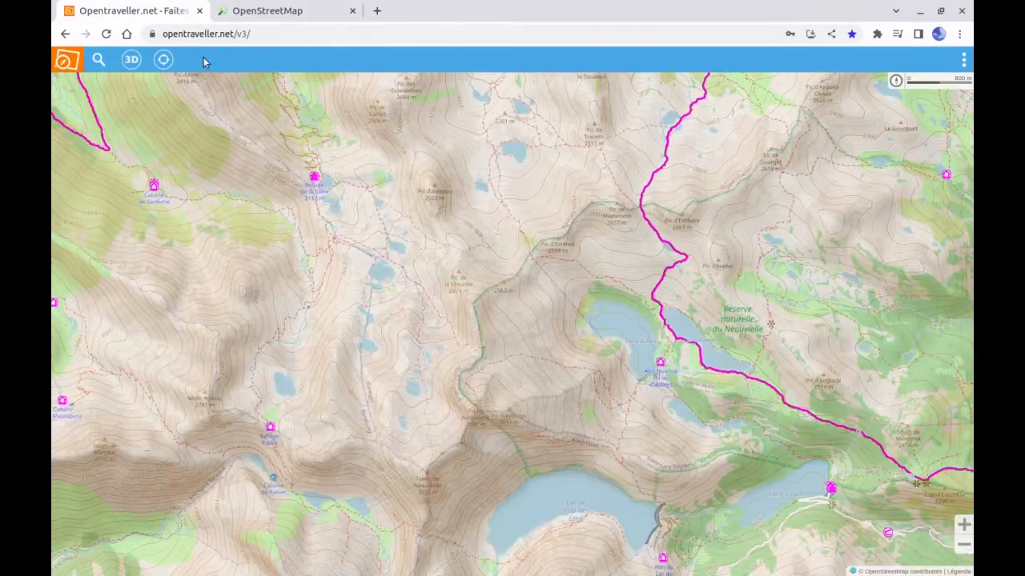
# Step: Reopen the map legend, review the path, cycling and slope symbols, and close it
pyautogui.click(958, 571)
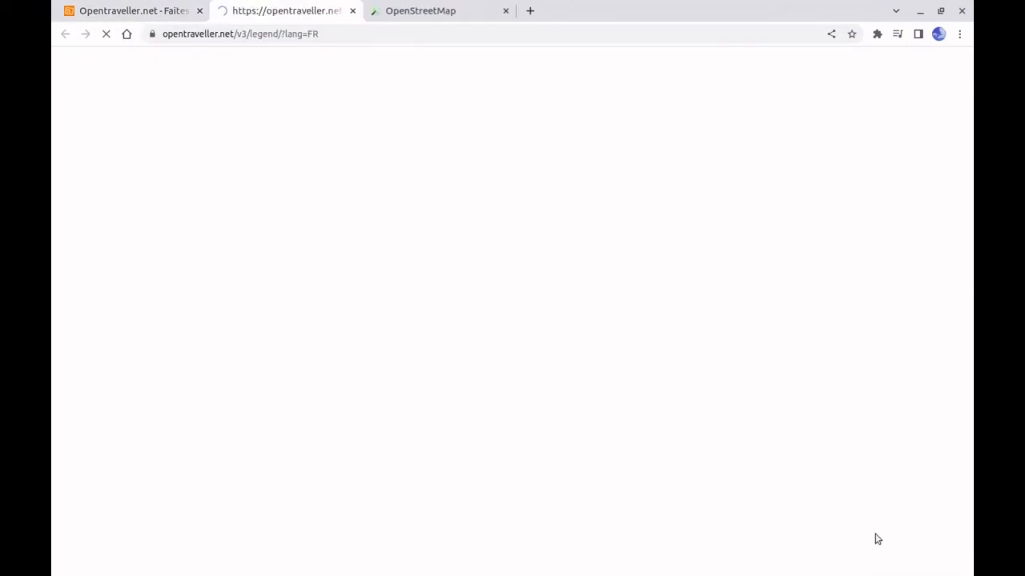
pyautogui.scroll(-1, 188, 197)
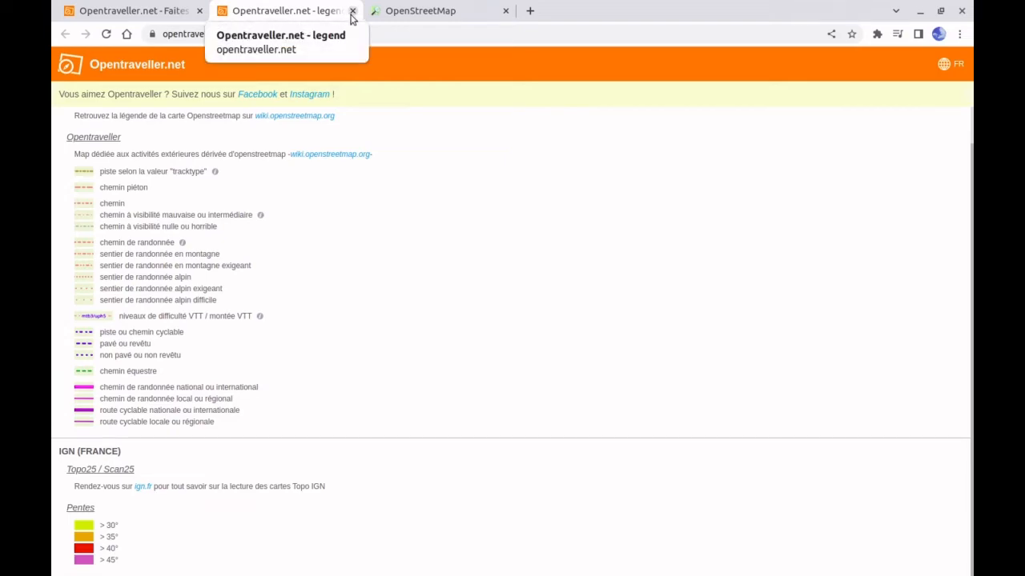
pyautogui.click(352, 11)
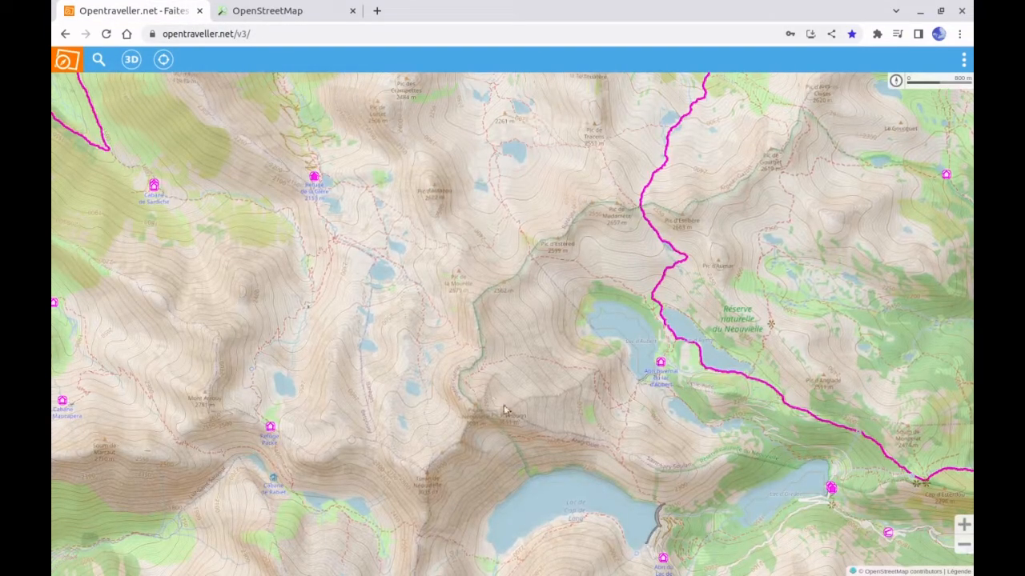
# Step: Start a new trace on the eastern shore of Lac d'Orédon, just north of the dam
pyautogui.moveTo(516, 404); pyautogui.dragTo(358, 314)
pyautogui.scroll(2, 684, 365)
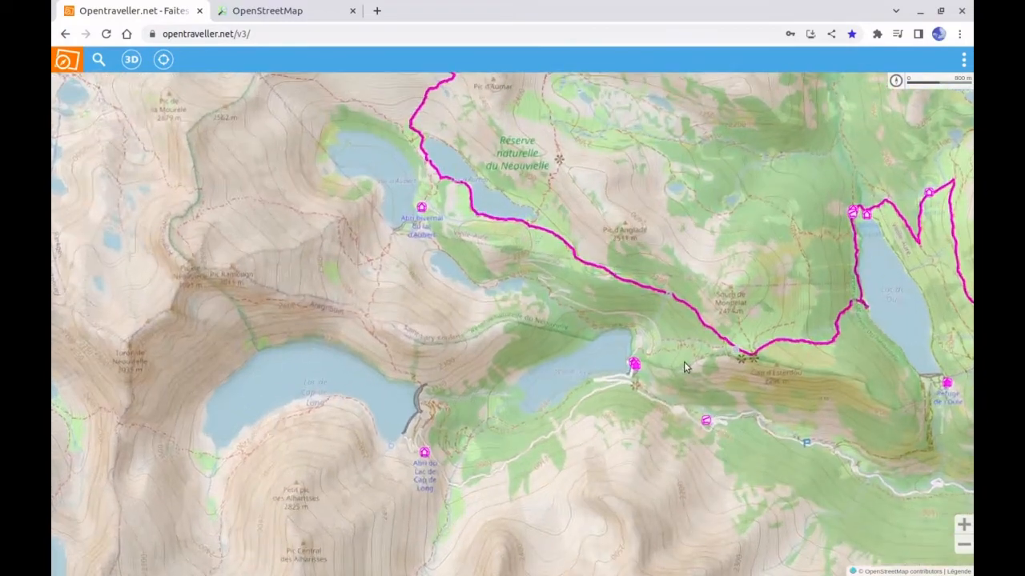
pyautogui.moveTo(683, 362); pyautogui.dragTo(612, 388)
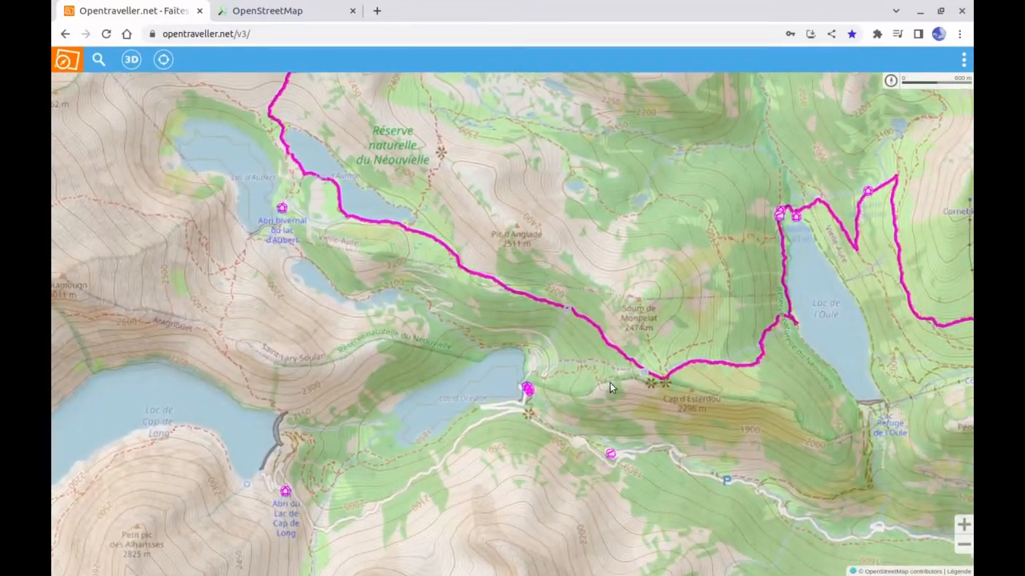
pyautogui.scroll(1, 609, 384)
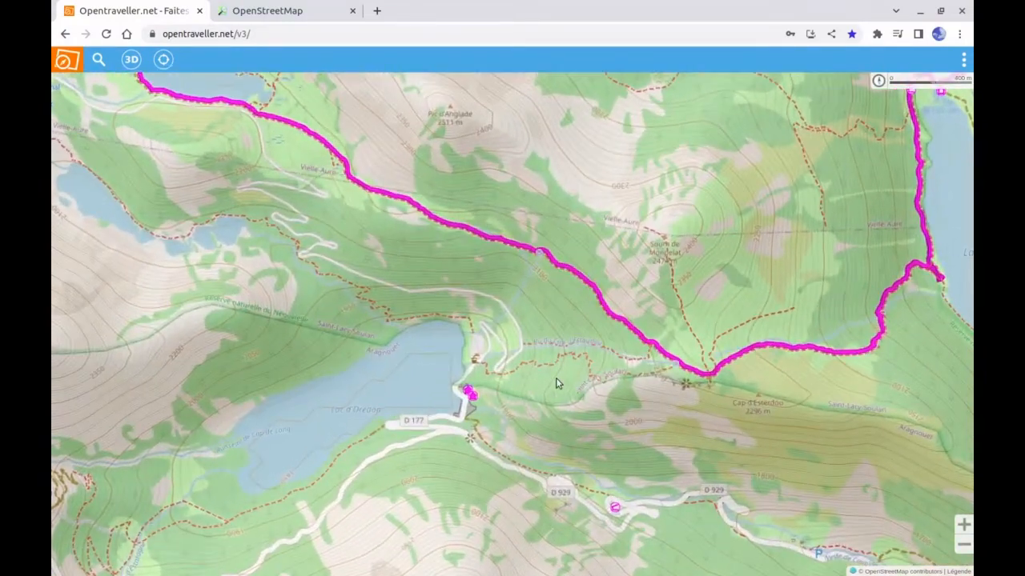
pyautogui.moveTo(555, 377); pyautogui.dragTo(460, 417)
pyautogui.scroll(1, 503, 411)
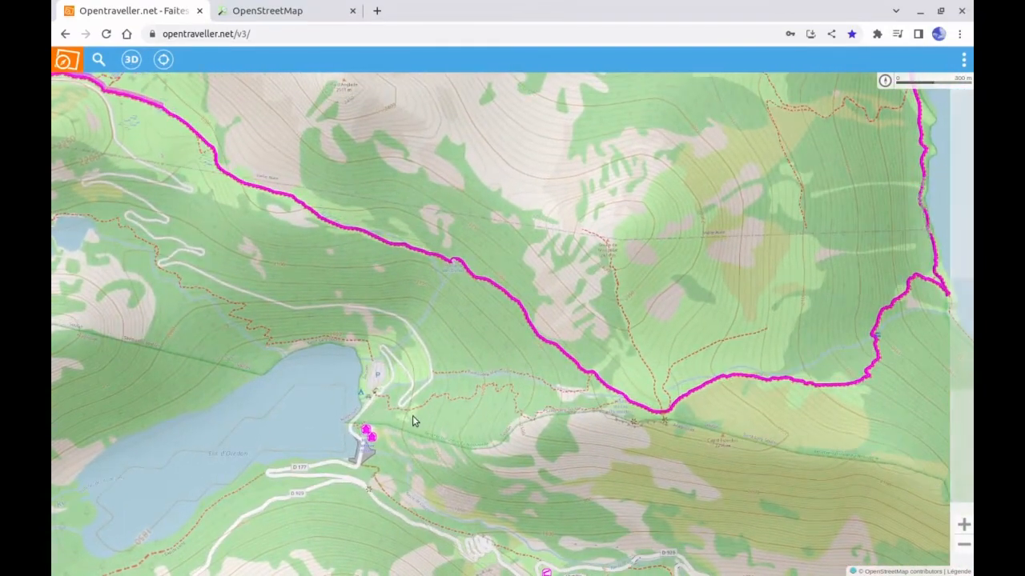
pyautogui.scroll(-1, 413, 416)
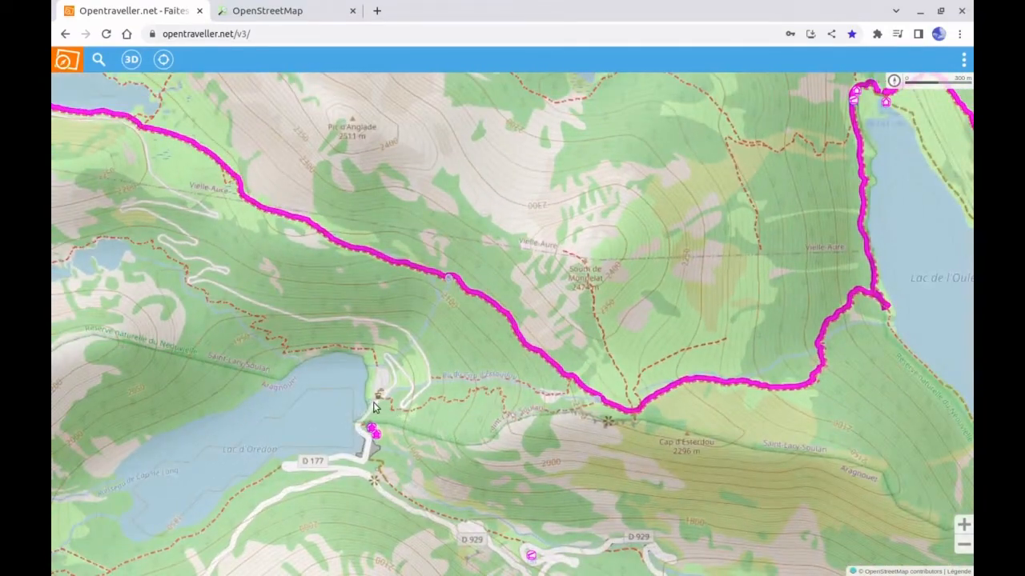
pyautogui.rightClick(373, 402)
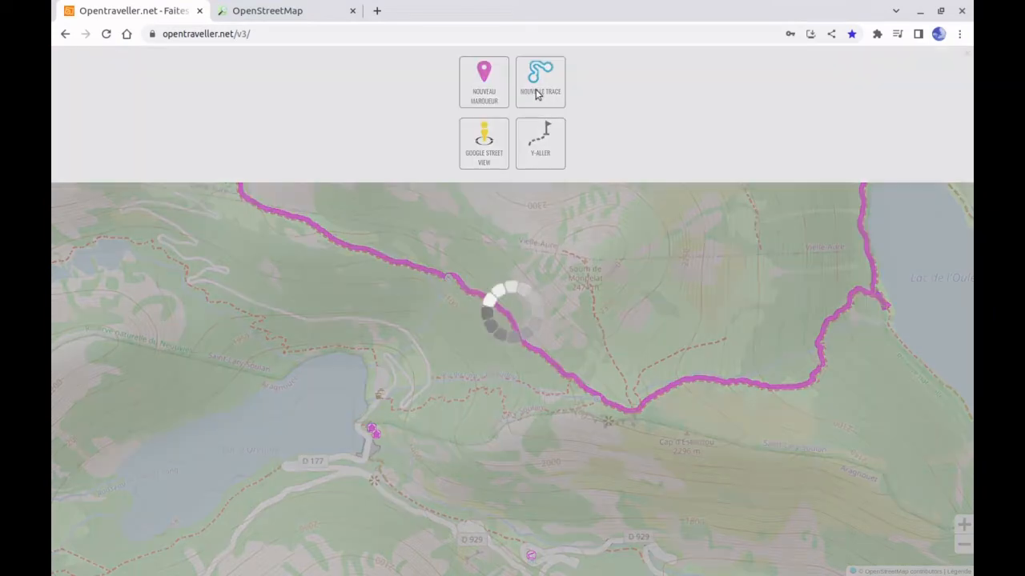
pyautogui.click(537, 93)
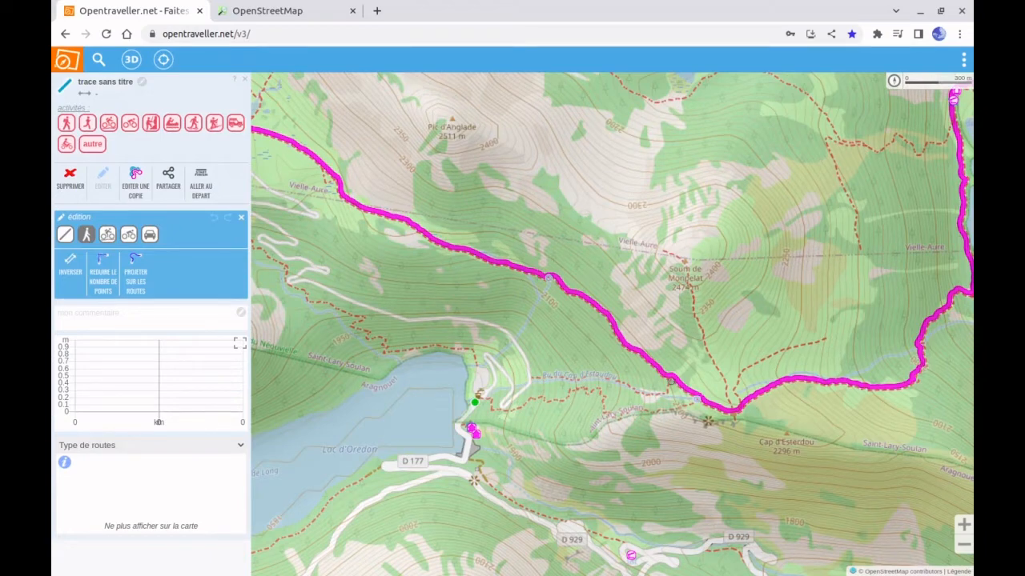
# Step: Turn off the road-type display on the map using a trial walking segment to the pink-marked trail, and undo the segment
pyautogui.click(671, 384)
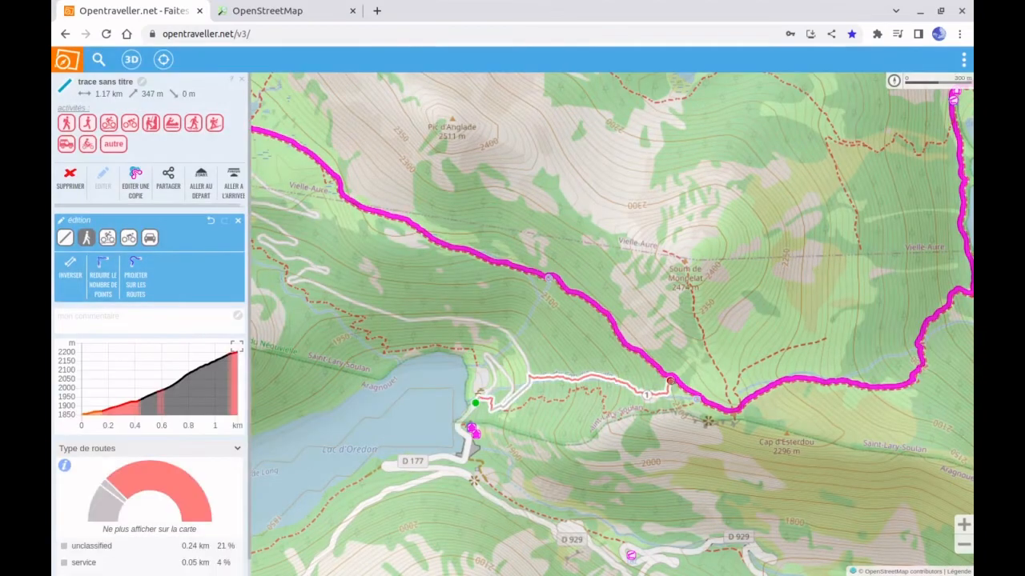
pyautogui.click(155, 531)
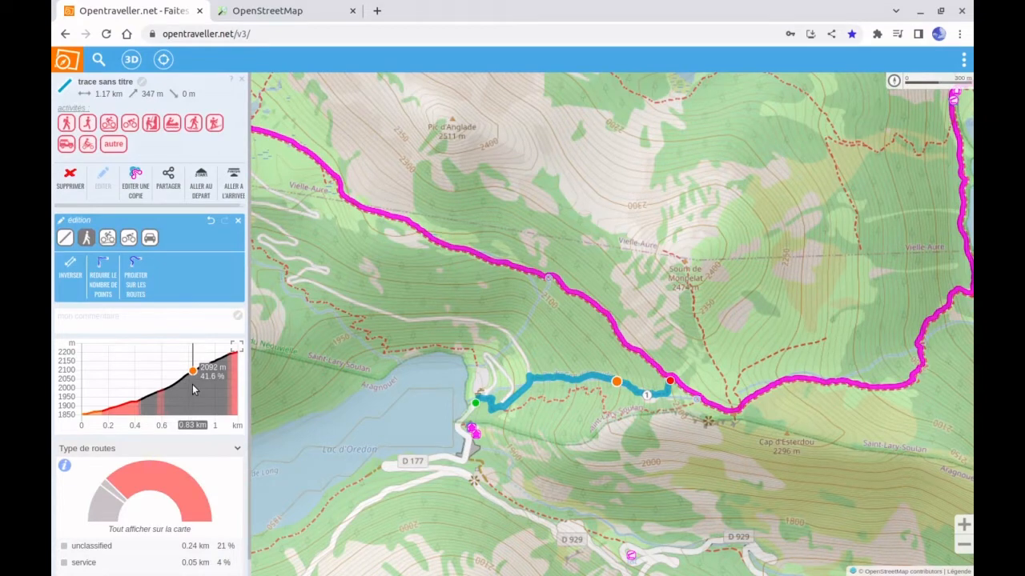
pyautogui.click(210, 222)
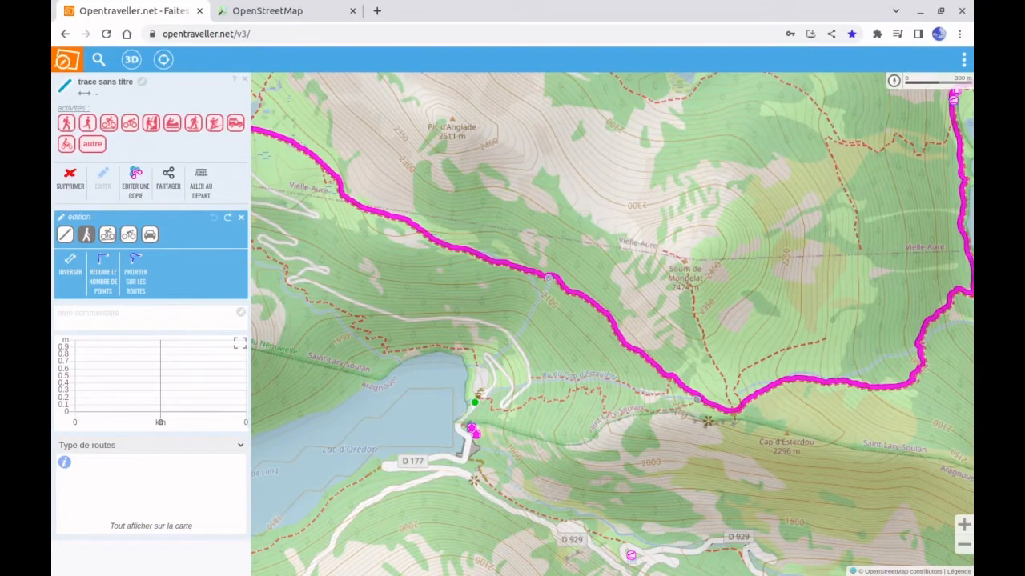
# Step: Route the trace from the lake to the pink-marked trail below Soum de Monpelat, passing through the more southerly footpath
pyautogui.click(696, 398)
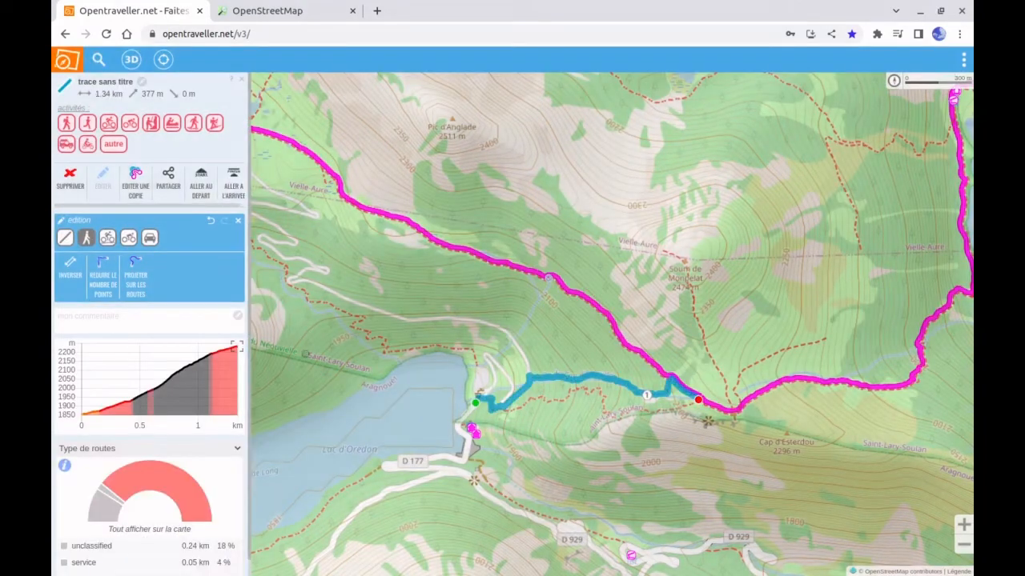
pyautogui.click(212, 222)
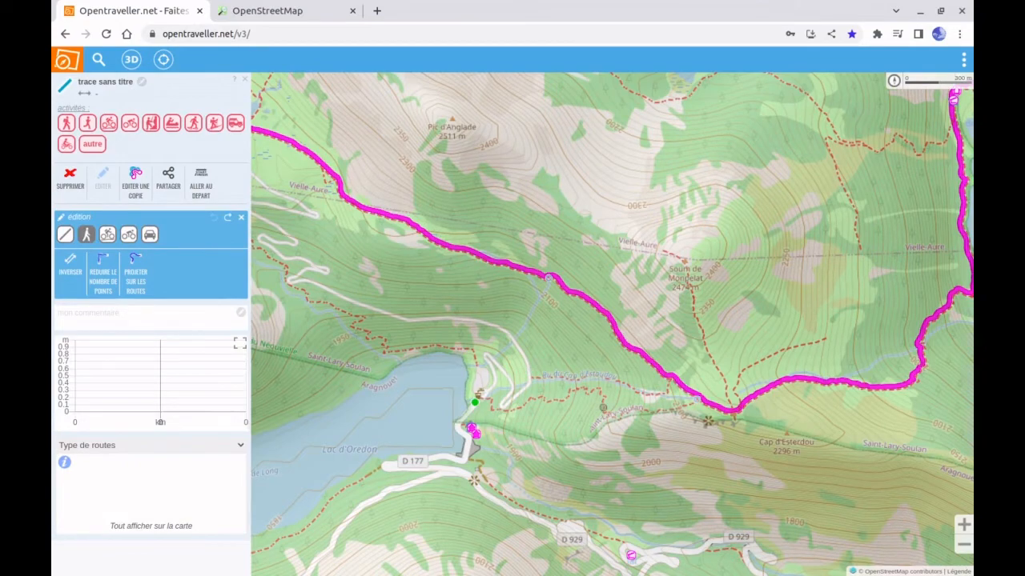
pyautogui.click(604, 408)
pyautogui.click(698, 399)
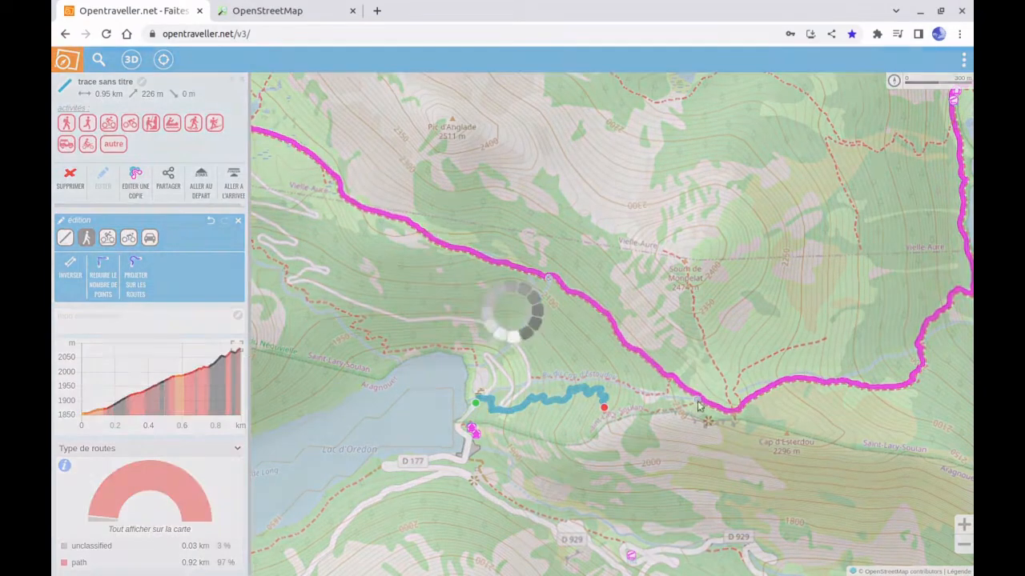
# Step: Extend the walking trace northwest along the pink-marked trail to the western end of Lac d'Aumar
pyautogui.moveTo(541, 321); pyautogui.dragTo(659, 389)
pyautogui.scroll(-1, 658, 380)
pyautogui.moveTo(489, 343); pyautogui.dragTo(642, 419)
pyautogui.moveTo(488, 352); pyautogui.dragTo(512, 394)
pyautogui.click(448, 285)
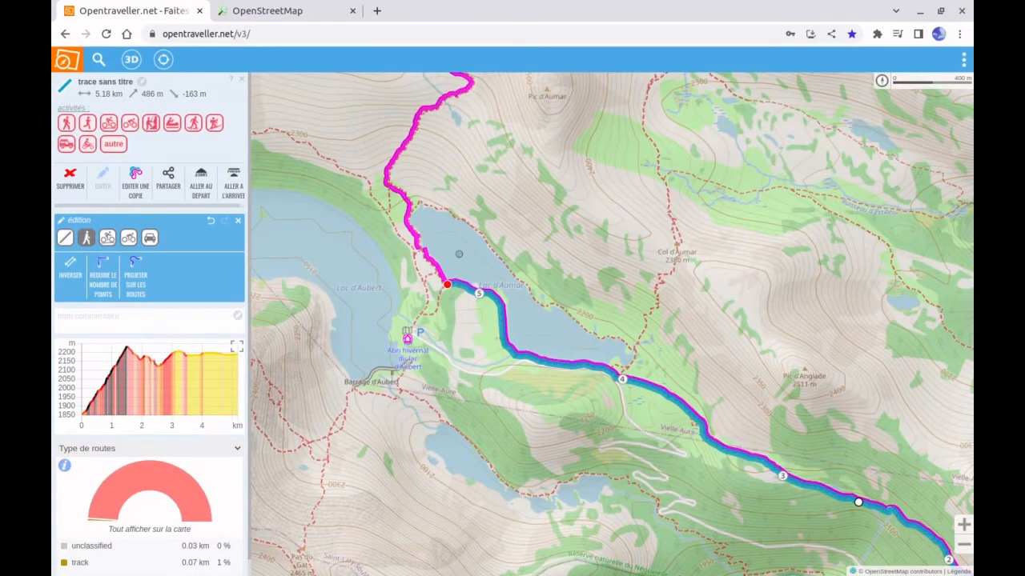
# Step: Extend the trace north along the pink-marked trail from Lac d'Aumar to Col de Madamète
pyautogui.moveTo(460, 254); pyautogui.dragTo(478, 309)
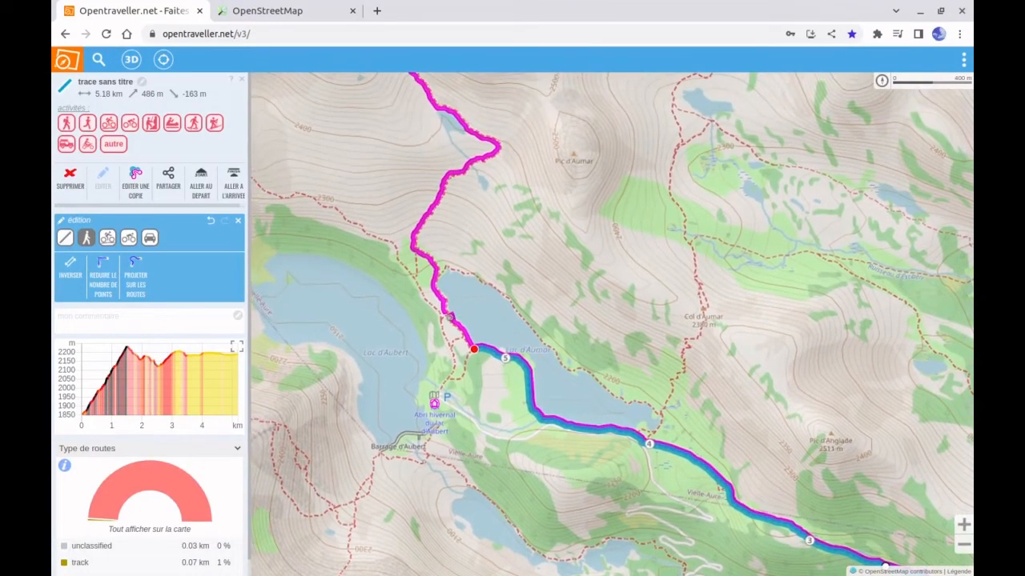
pyautogui.moveTo(444, 220); pyautogui.dragTo(460, 328)
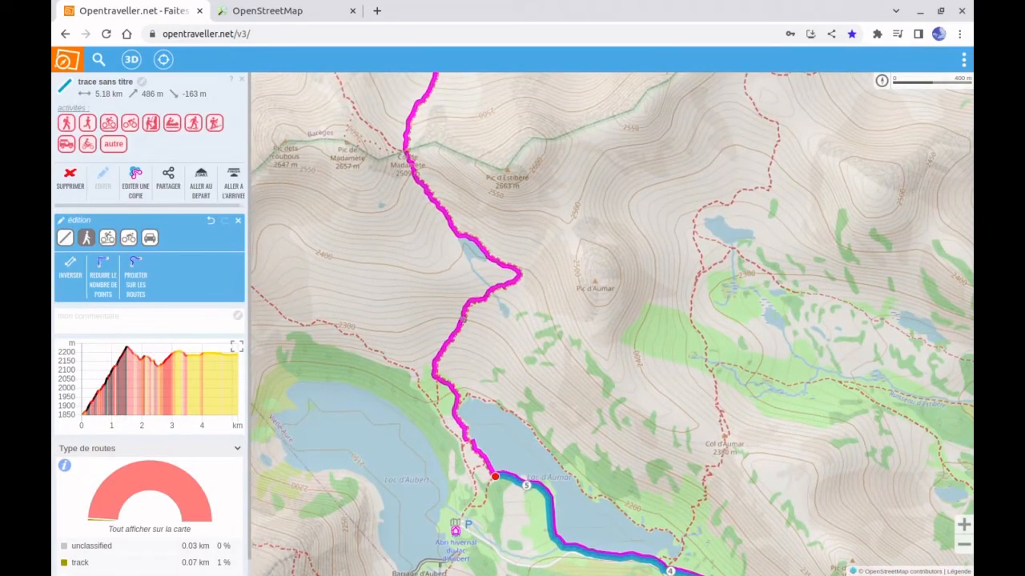
pyautogui.moveTo(425, 237); pyautogui.dragTo(460, 311)
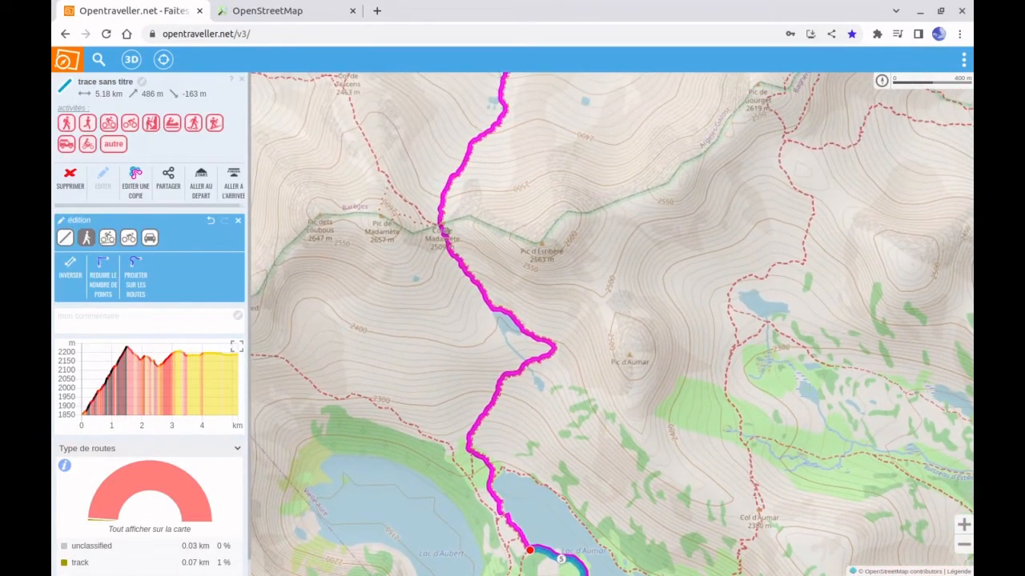
pyautogui.click(444, 228)
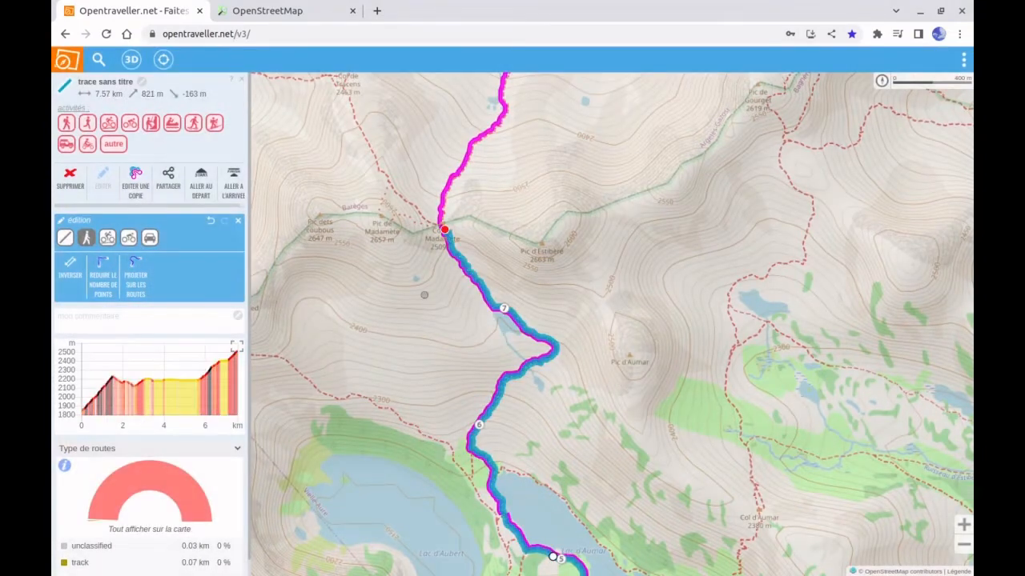
# Step: Leave the pink-marked trail and extend the trace northwest along the dashed path to Col de Tracens
pyautogui.moveTo(426, 297); pyautogui.dragTo(638, 425)
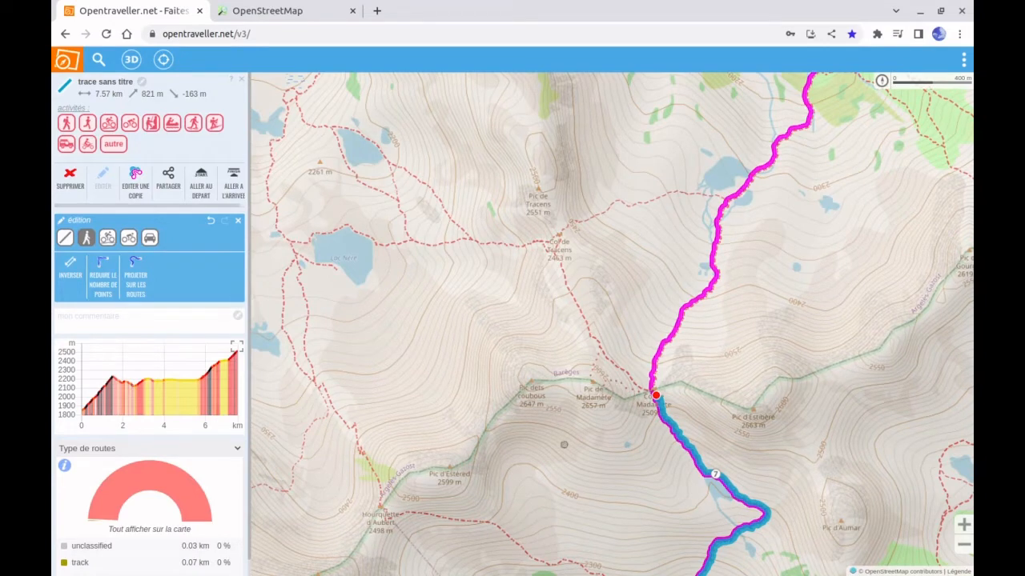
pyautogui.moveTo(565, 445); pyautogui.dragTo(591, 487)
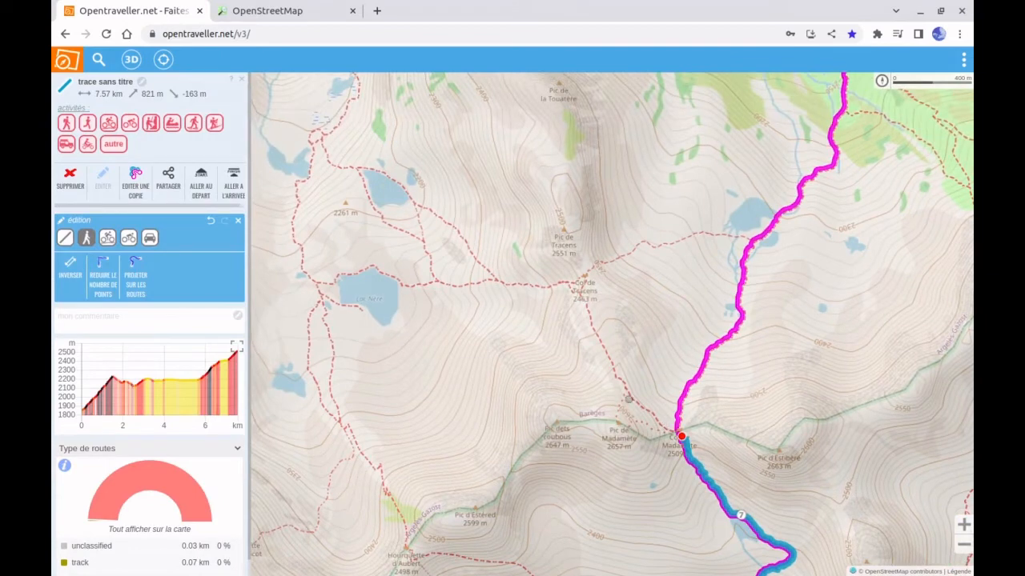
pyautogui.click(578, 293)
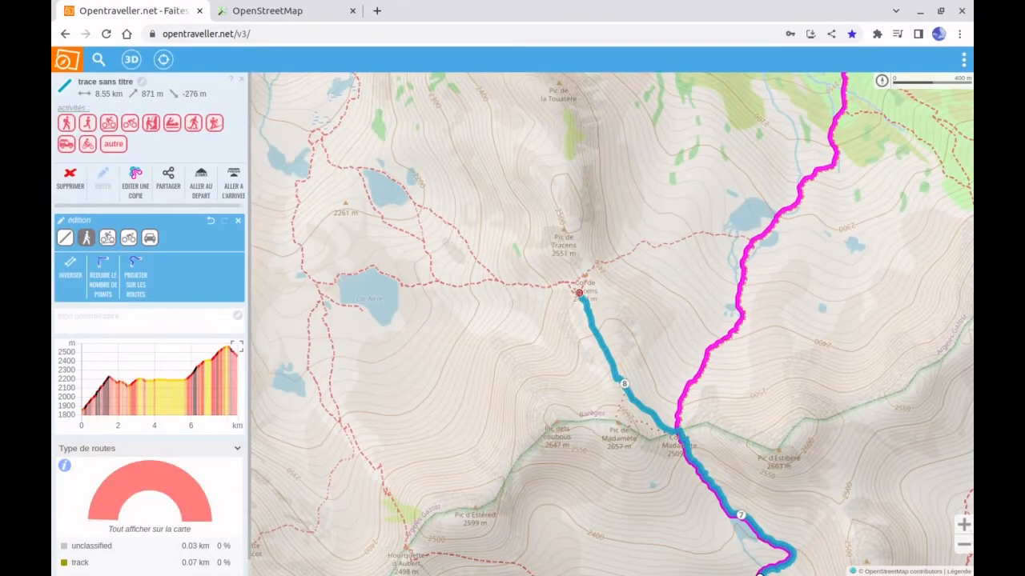
# Step: Extend the trace west past Lac Nère to the path junction, and south toward the fork below Hourquette d'Aubert
pyautogui.moveTo(562, 368); pyautogui.dragTo(612, 448)
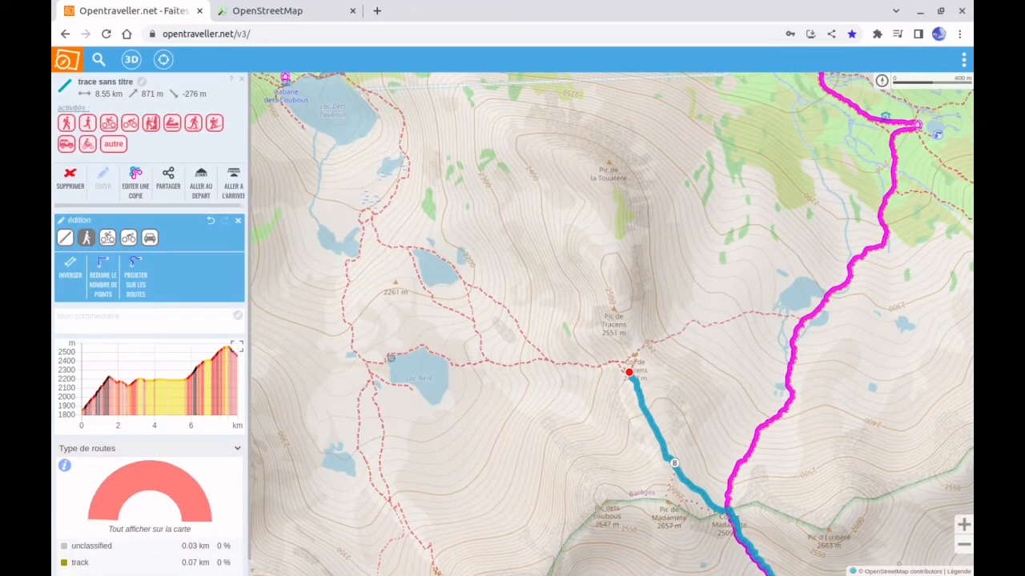
pyautogui.click(368, 369)
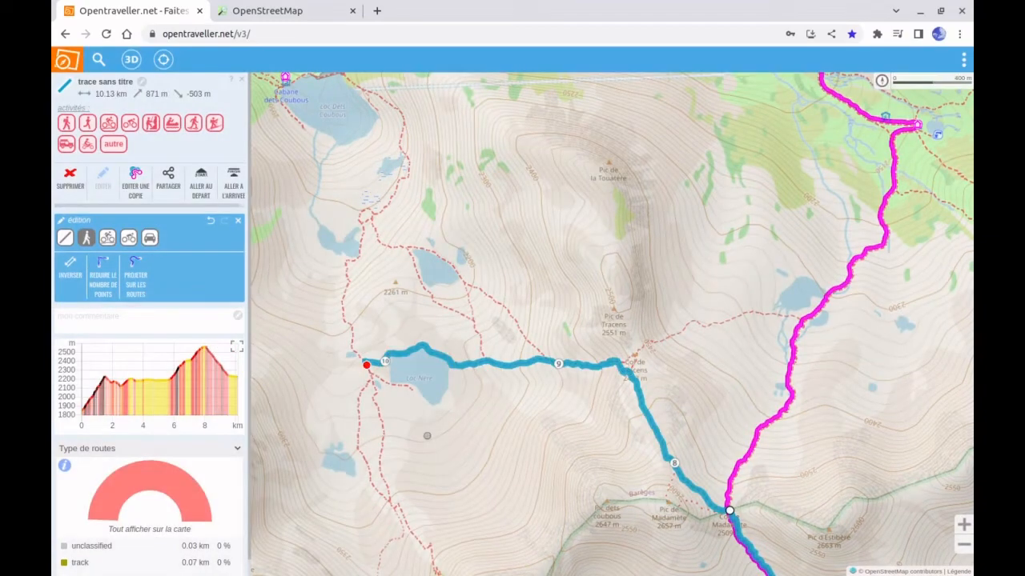
pyautogui.moveTo(418, 428); pyautogui.dragTo(451, 267)
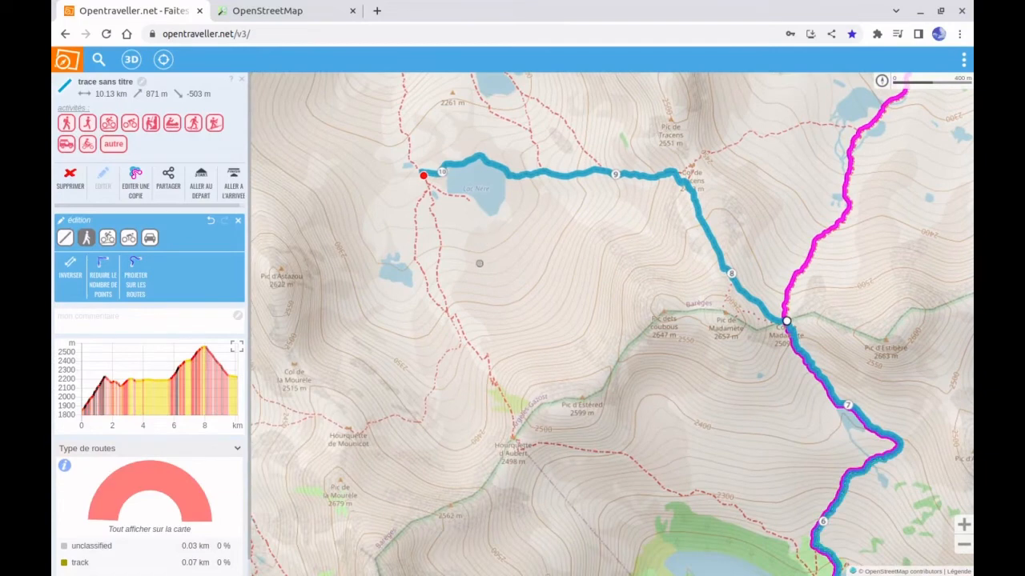
pyautogui.click(447, 321)
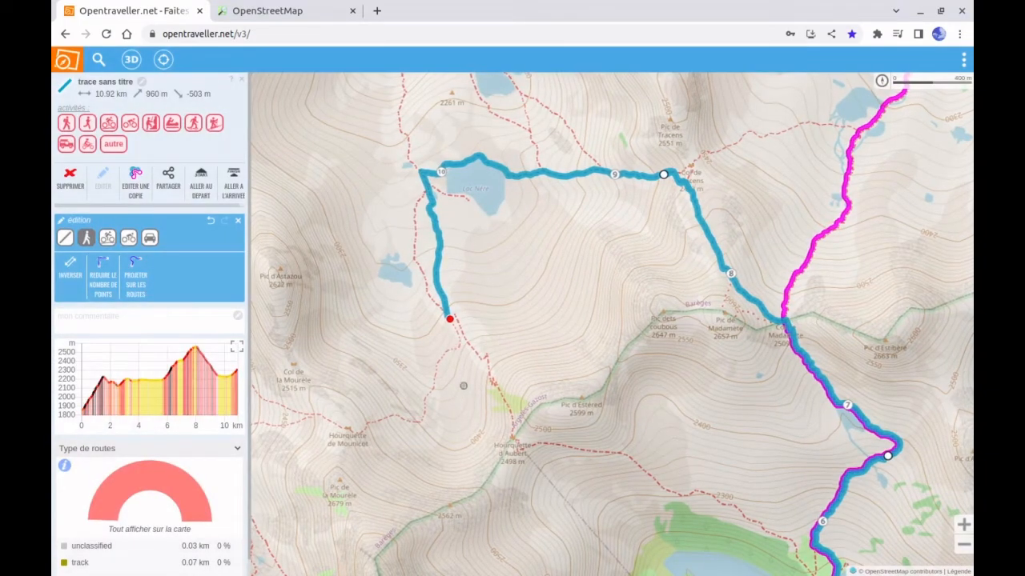
# Step: Extend the trace southwest along the side path and up to Hourquette de Mounicot
pyautogui.moveTo(468, 397); pyautogui.dragTo(470, 349)
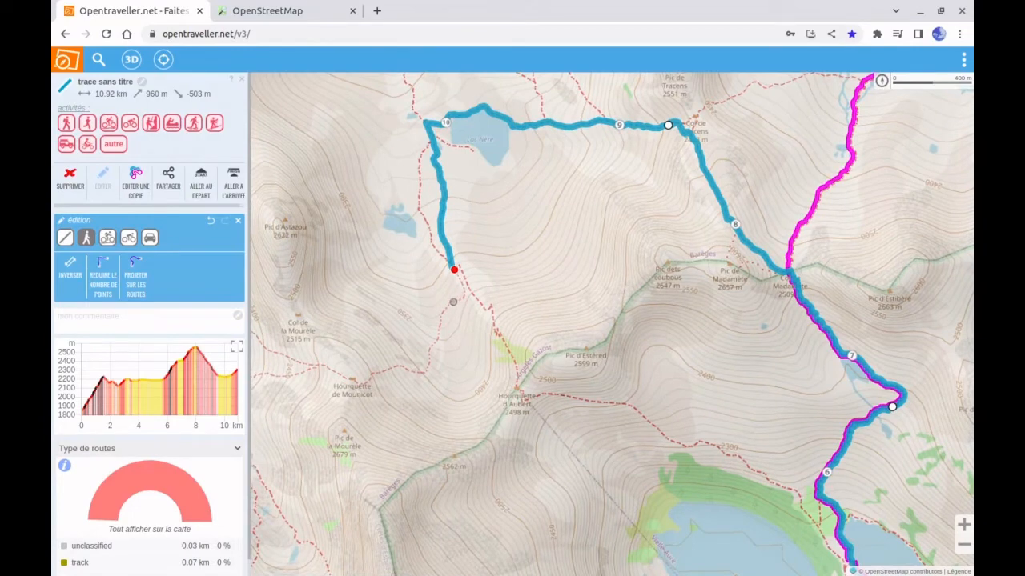
pyautogui.moveTo(464, 341); pyautogui.dragTo(526, 317)
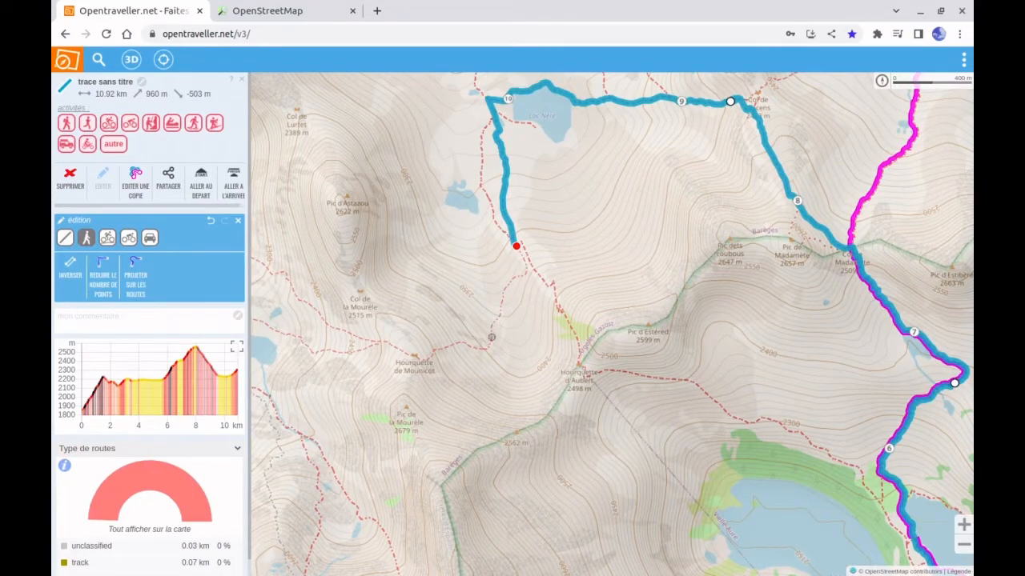
pyautogui.moveTo(497, 365); pyautogui.dragTo(513, 368)
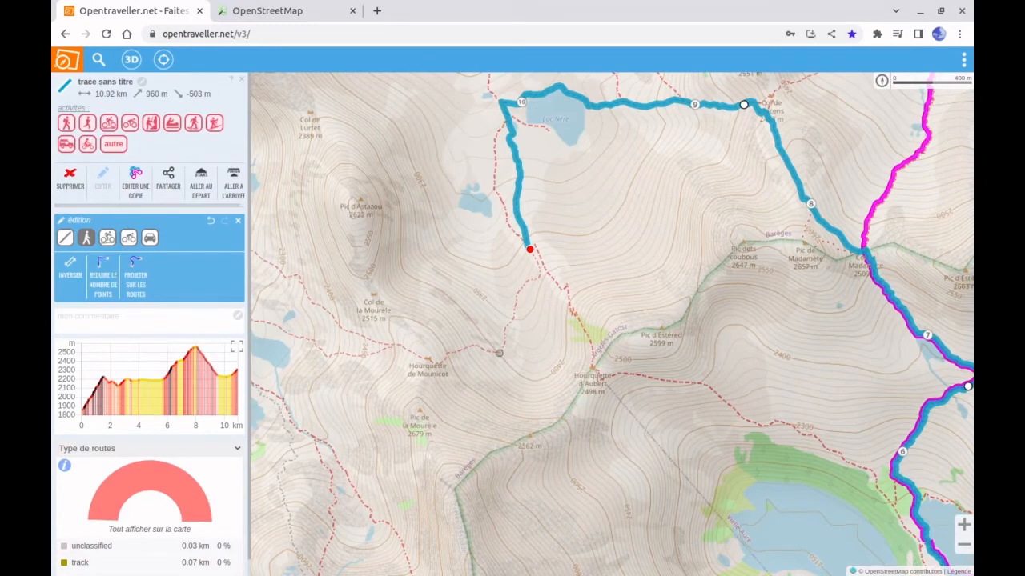
pyautogui.click(498, 353)
pyautogui.moveTo(498, 379); pyautogui.dragTo(574, 383)
pyautogui.click(503, 360)
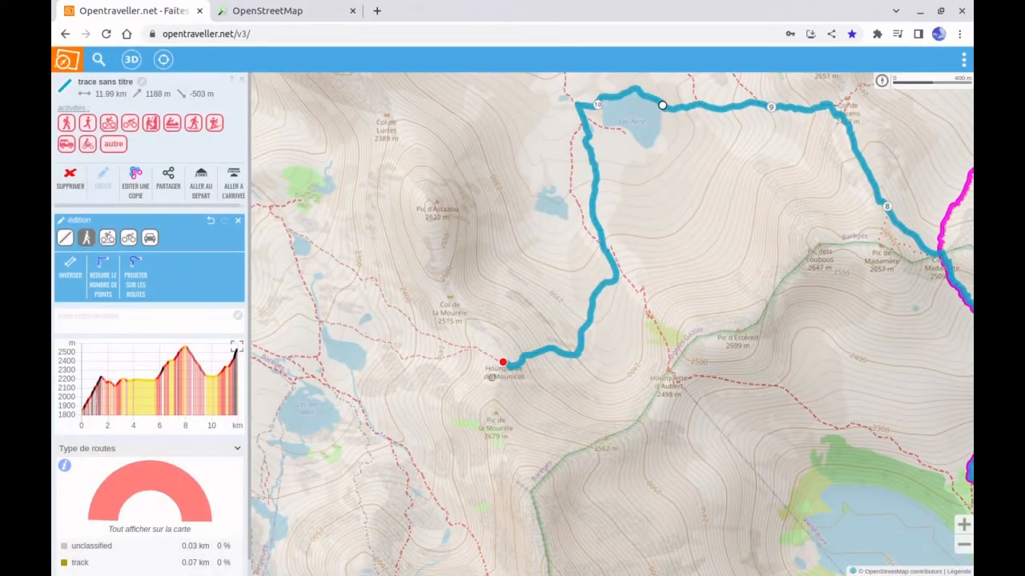
# Step: Extend the trace west from Hourquette de Mounicot down to the path junction beside the small lake
pyautogui.moveTo(493, 393); pyautogui.dragTo(604, 394)
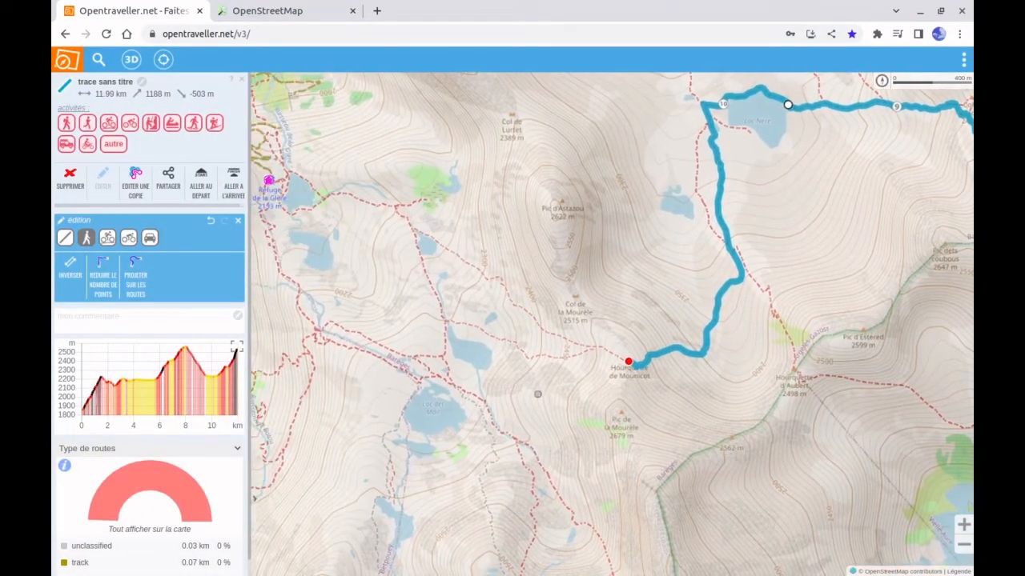
pyautogui.moveTo(537, 392); pyautogui.dragTo(555, 392)
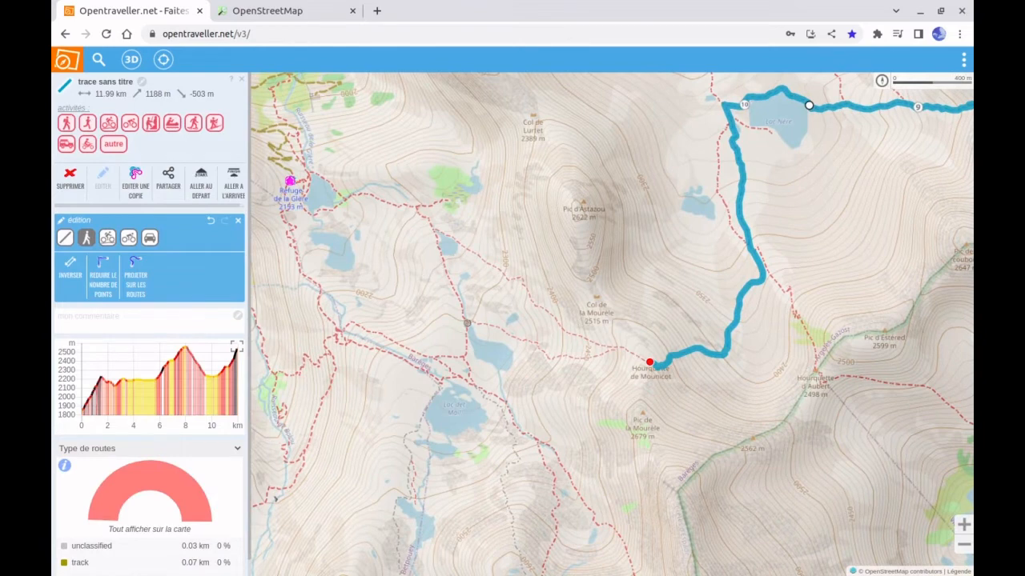
pyautogui.click(467, 322)
# Step: Extend the trace west across the valley paths and down along the stream to Cabane de Sardiche
pyautogui.moveTo(479, 386); pyautogui.dragTo(696, 354)
pyautogui.moveTo(606, 395); pyautogui.dragTo(747, 415)
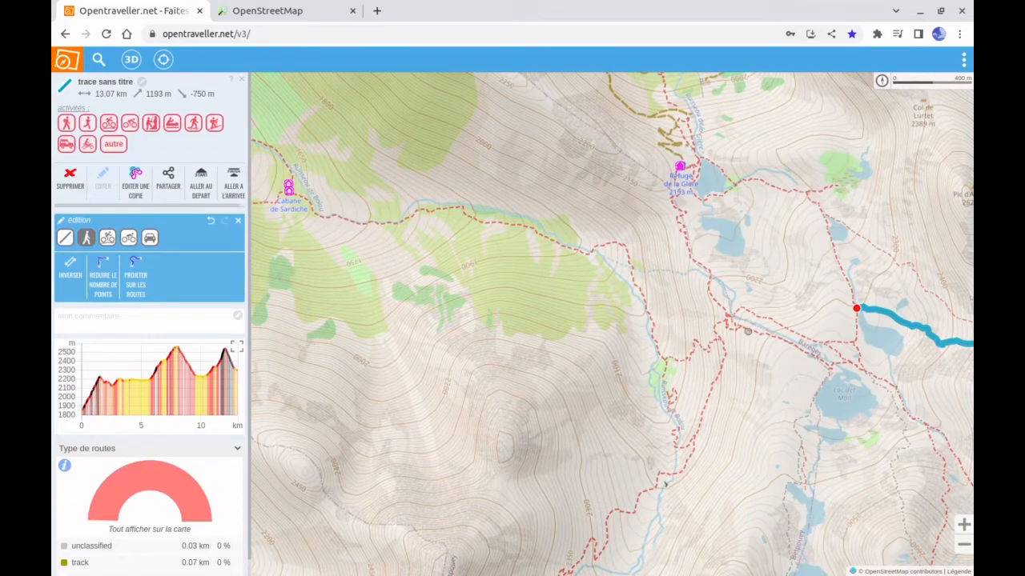
pyautogui.click(752, 333)
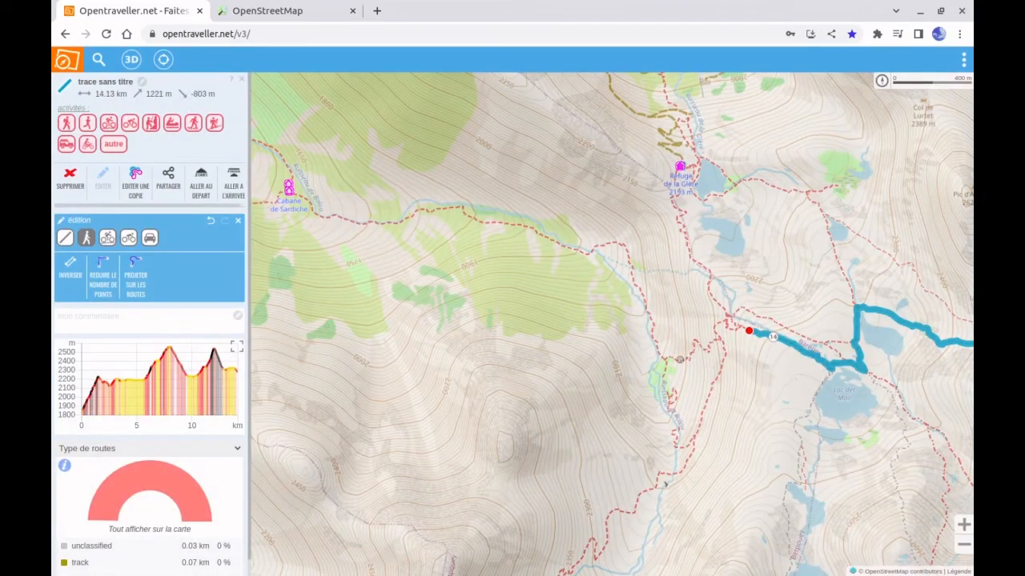
pyautogui.click(664, 360)
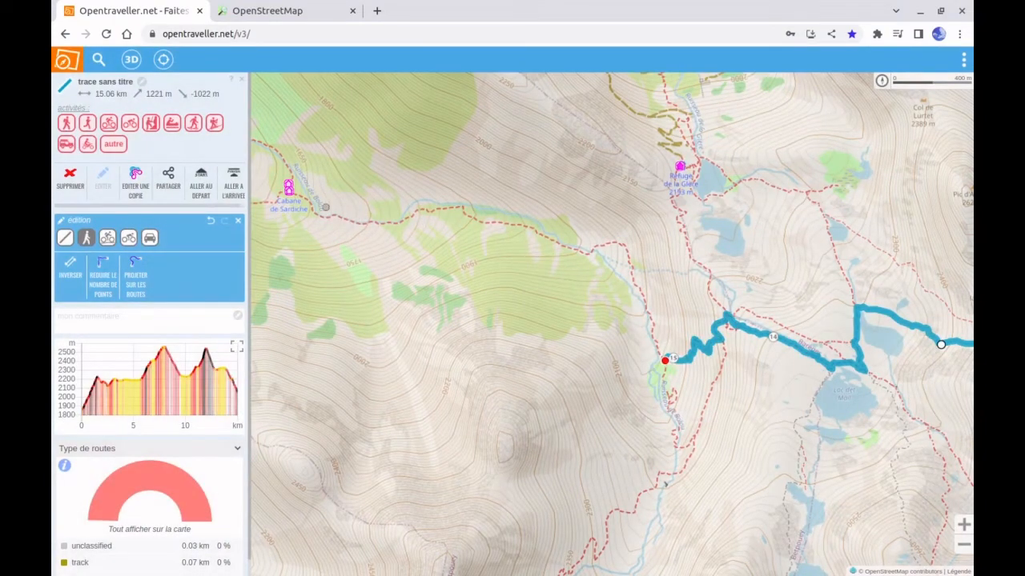
pyautogui.click(301, 198)
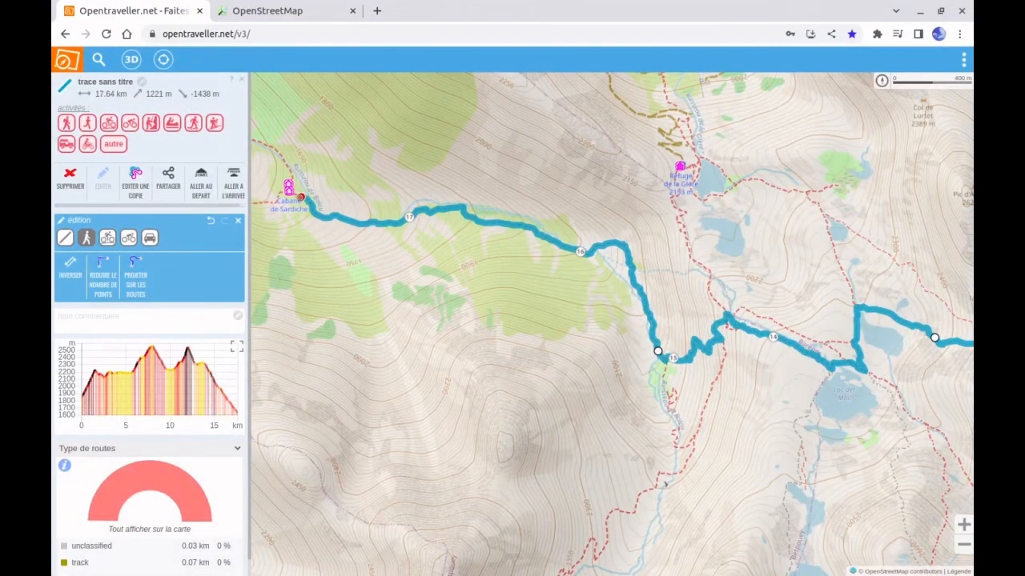
# Step: Show the whole trace on the map and enlarge its elevation profile
pyautogui.moveTo(453, 317); pyautogui.dragTo(426, 277)
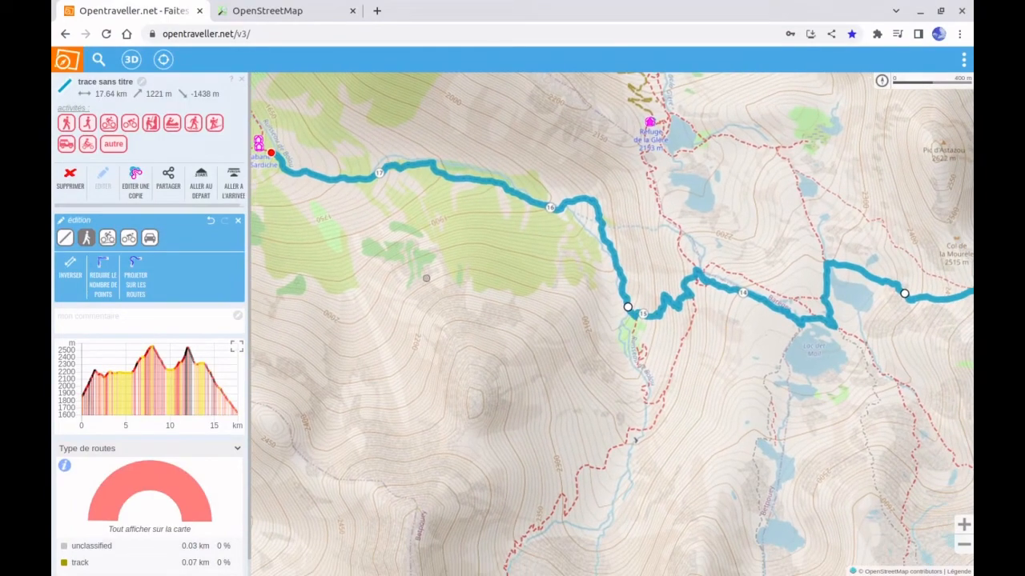
pyautogui.scroll(-3, 448, 295)
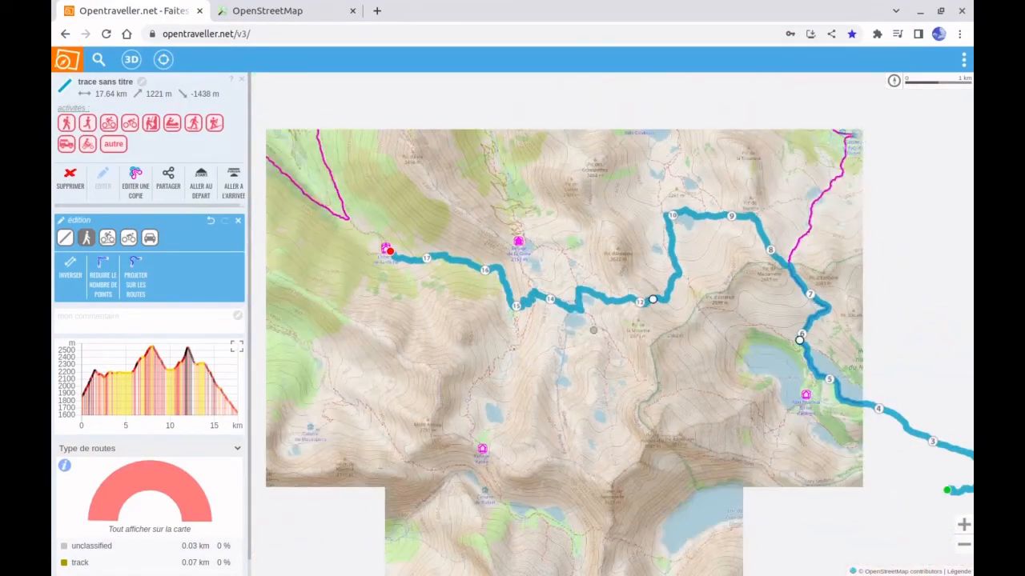
pyautogui.moveTo(594, 329); pyautogui.dragTo(506, 318)
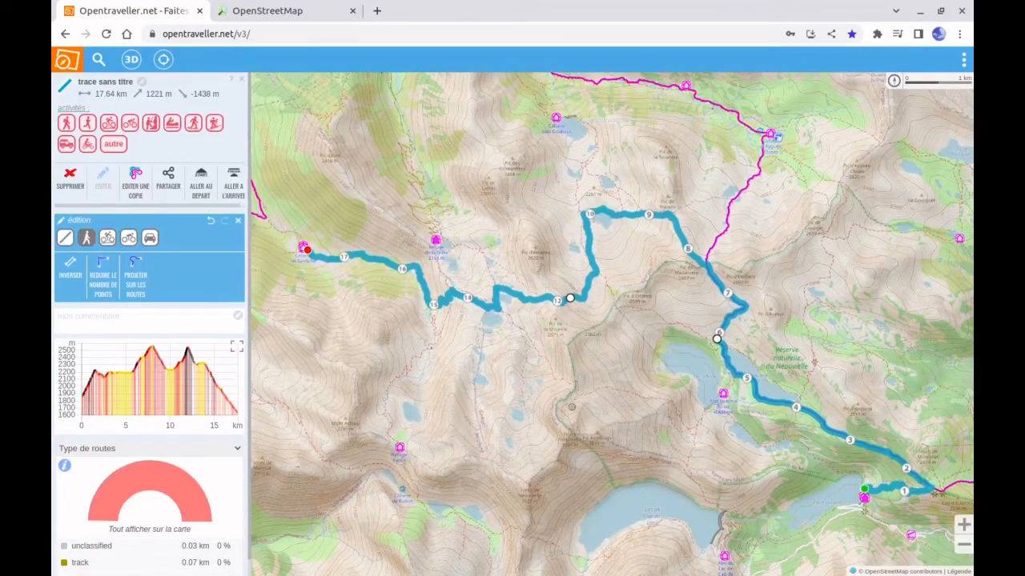
pyautogui.click(238, 347)
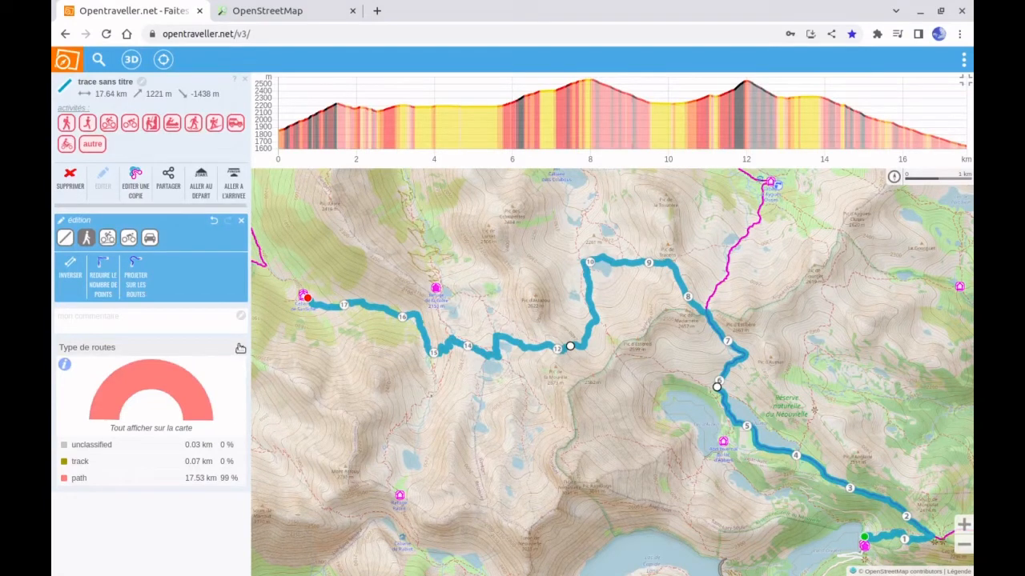
# Step: Analyse the trace by slope (Pentes) and display all the slope classes on the map
pyautogui.click(240, 348)
pyautogui.click(207, 363)
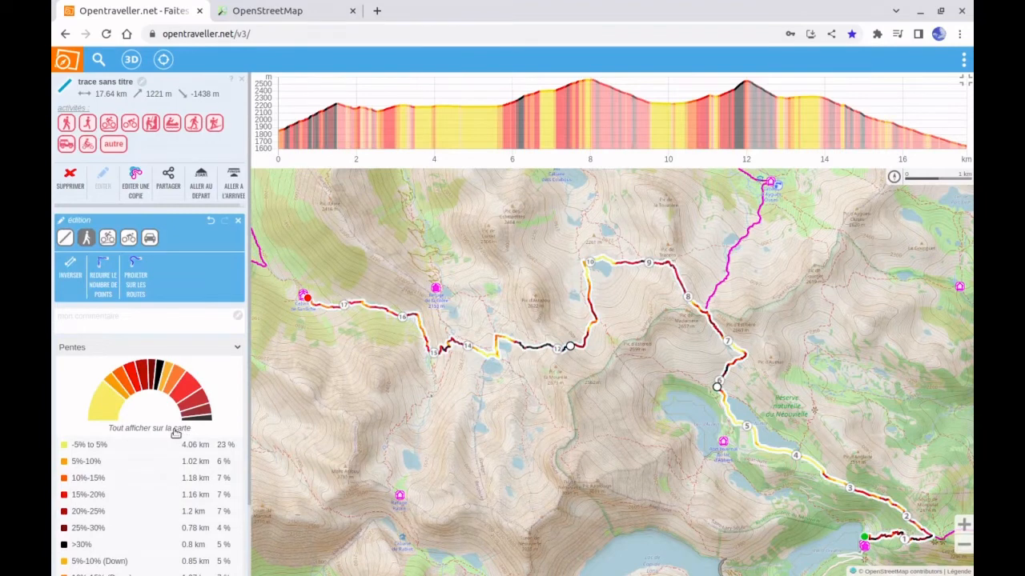
pyautogui.click(176, 430)
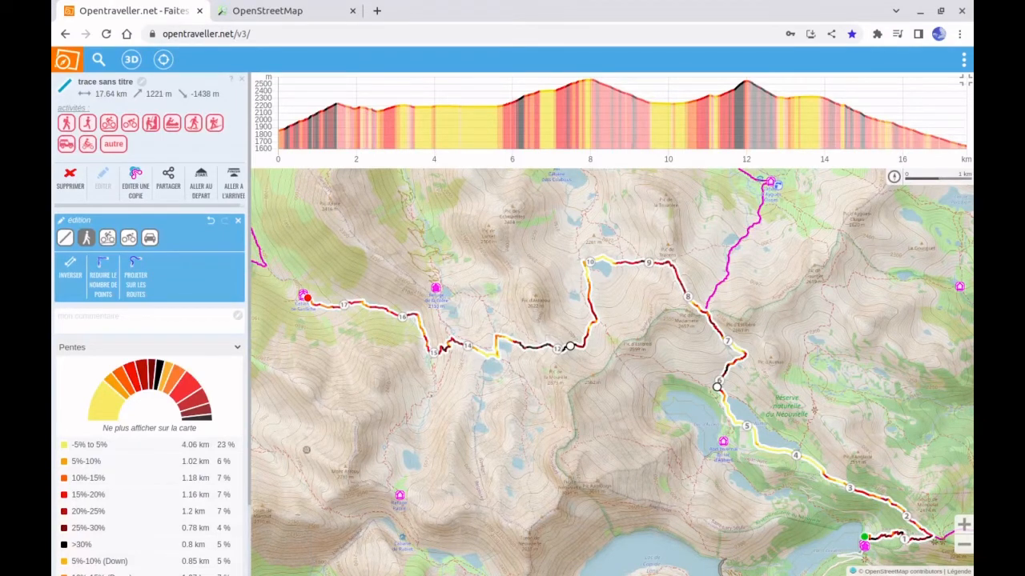
# Step: Examine the trace coloured by hiking difficulty (Difficulté randonnée) and by Trail visibility
pyautogui.click(235, 349)
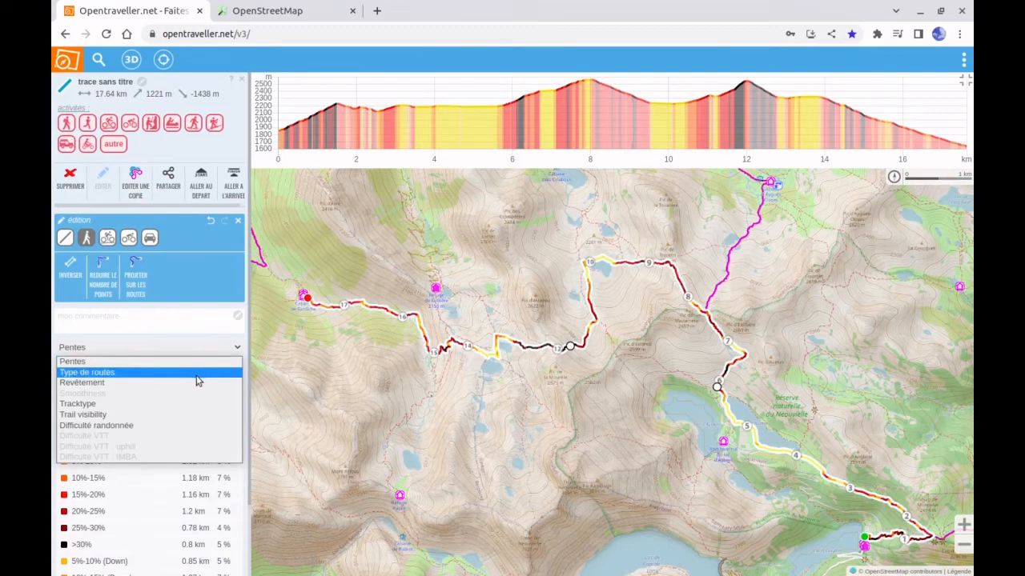
pyautogui.click(189, 425)
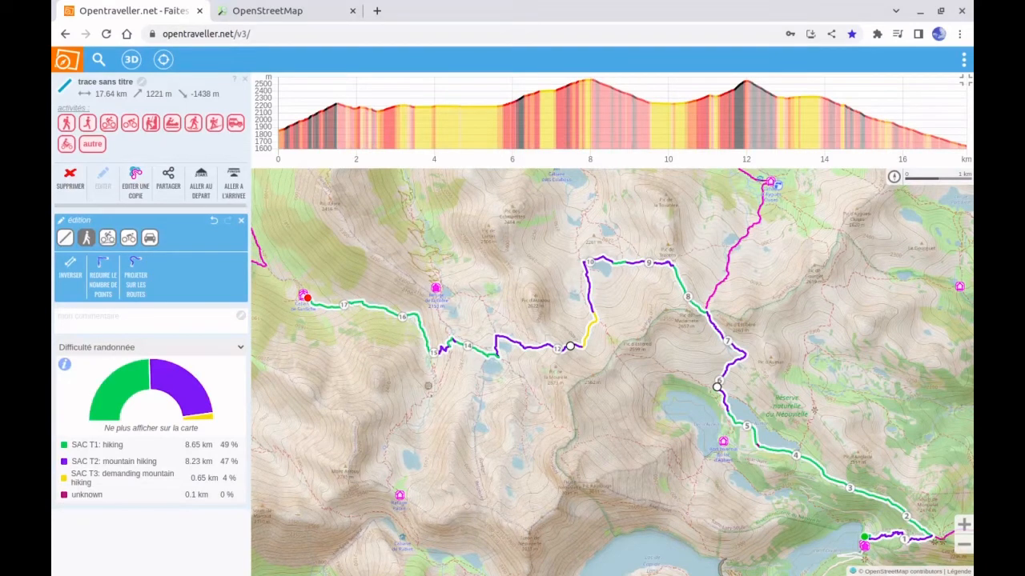
pyautogui.click(240, 349)
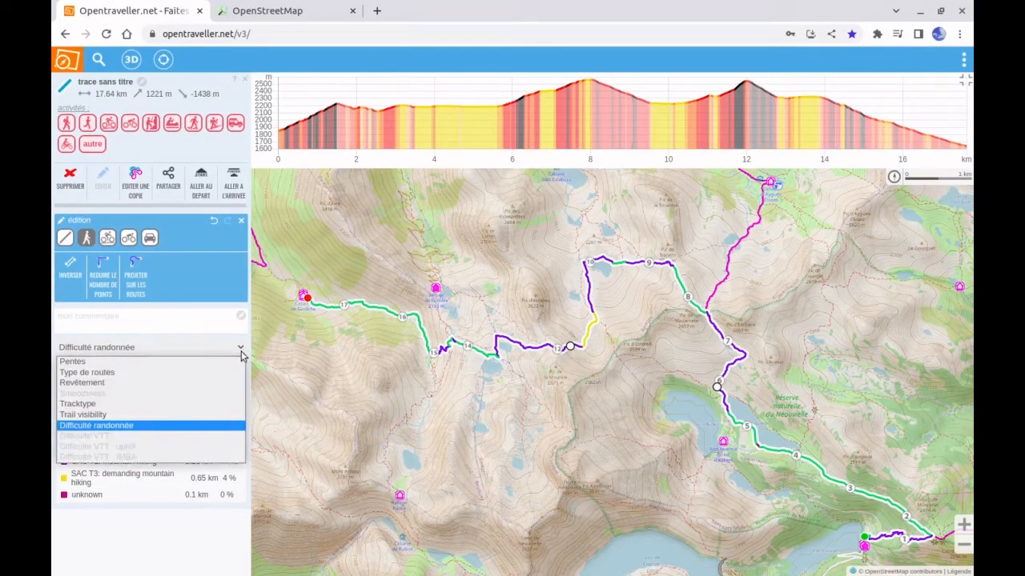
pyautogui.click(179, 415)
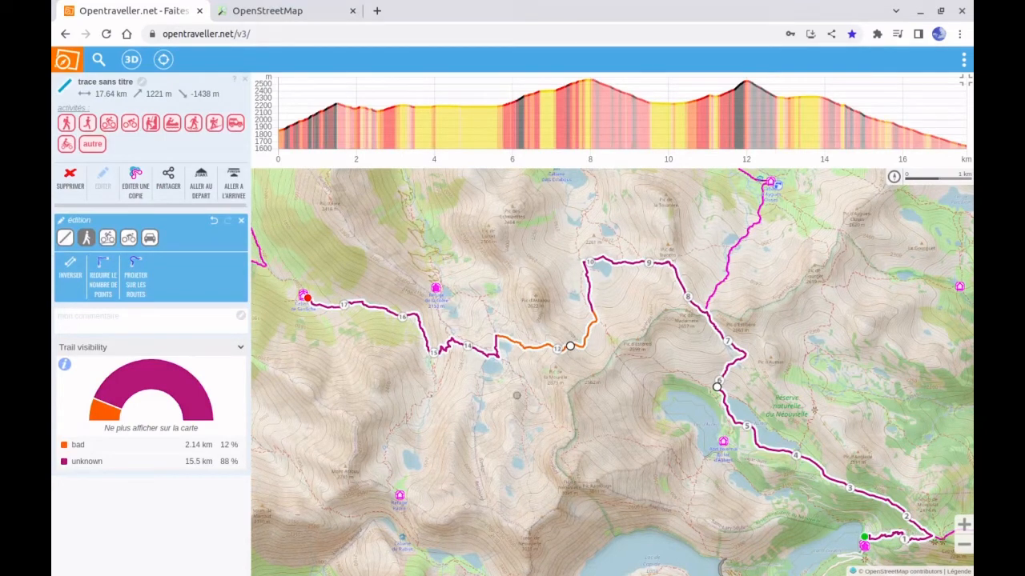
pyautogui.moveTo(555, 437); pyautogui.dragTo(538, 417)
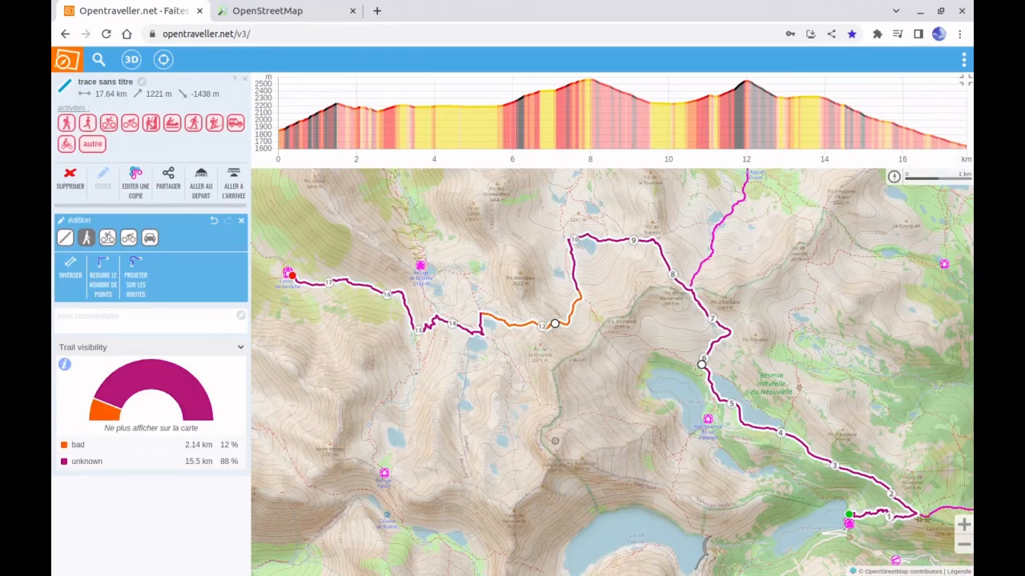
# Step: Switch to the OpenStreetMap website and open the map editor for the Lac d'Orédon area
pyautogui.click(295, 12)
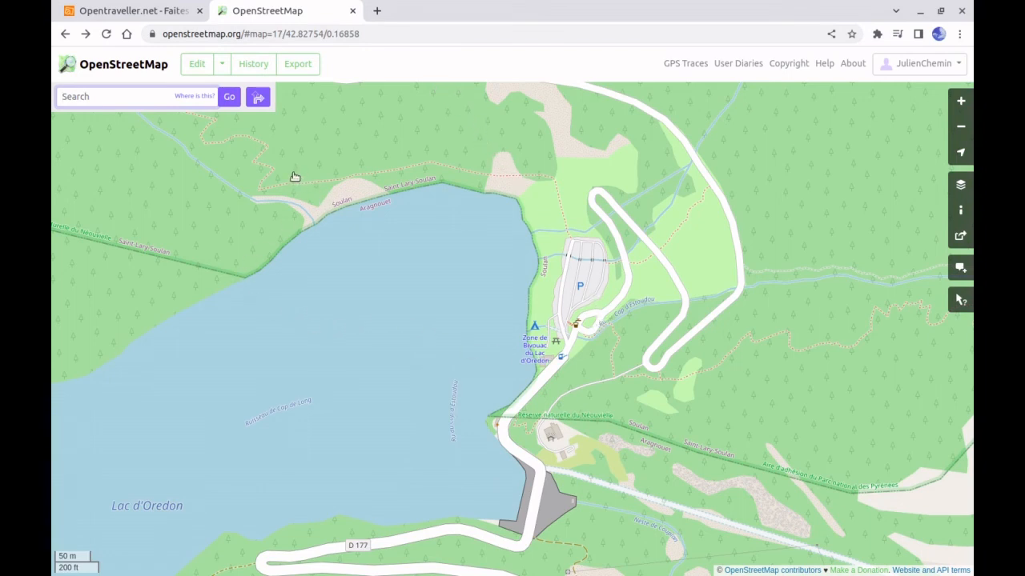
pyautogui.click(192, 68)
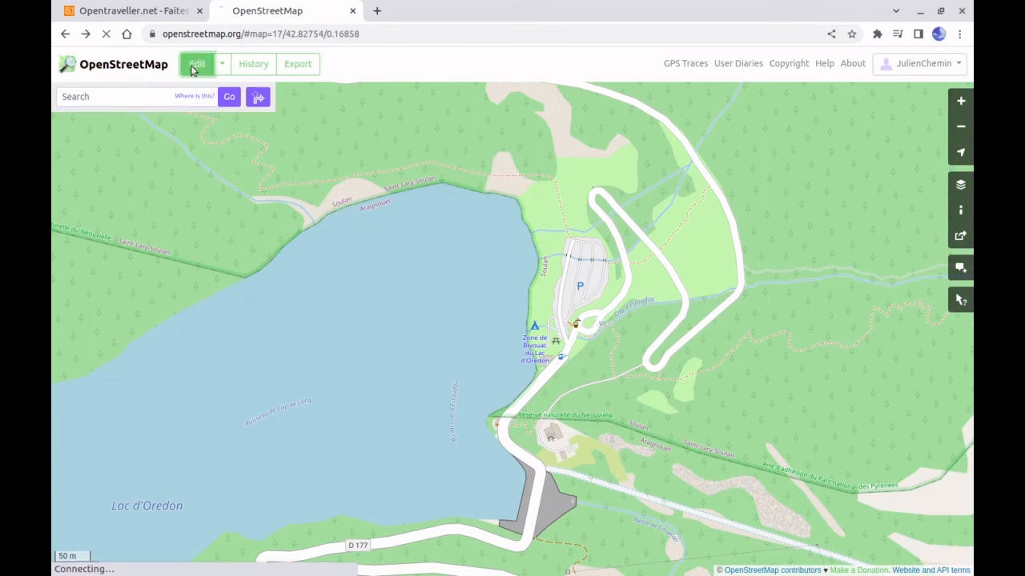